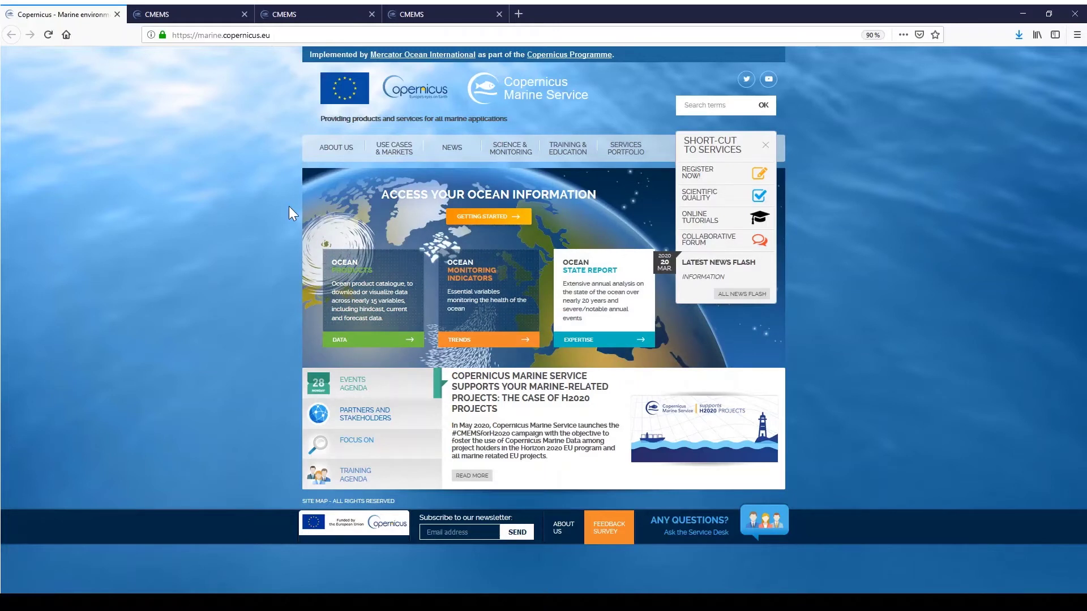
Go to the ocean products catalogue and open the details page of GLOBAL_ANALYSIS_FORECAST_PHY_001_024.
mouse_move(621, 150)
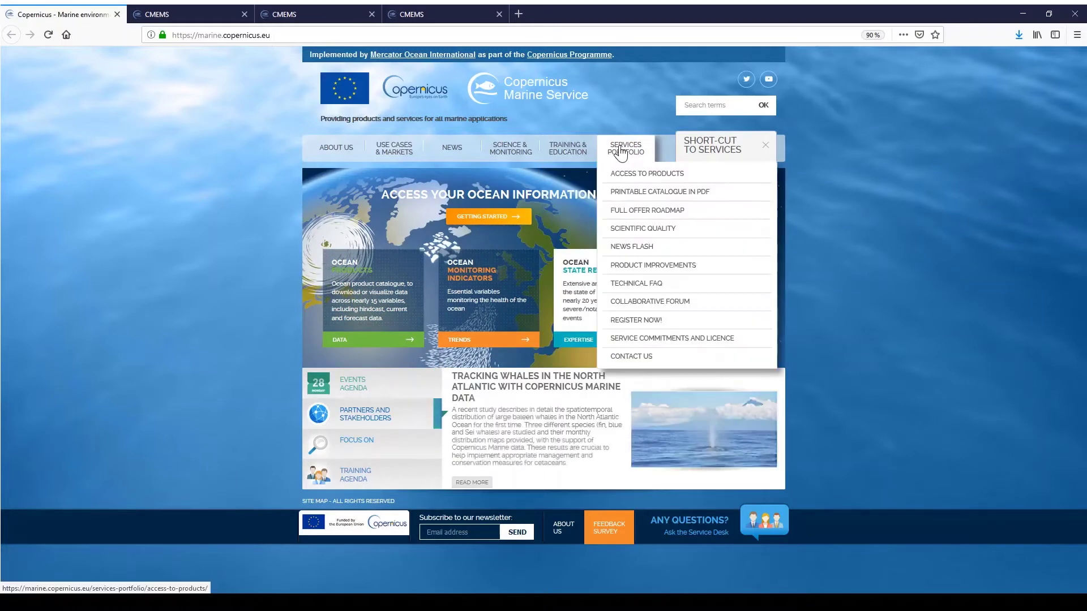
left_click(640, 180)
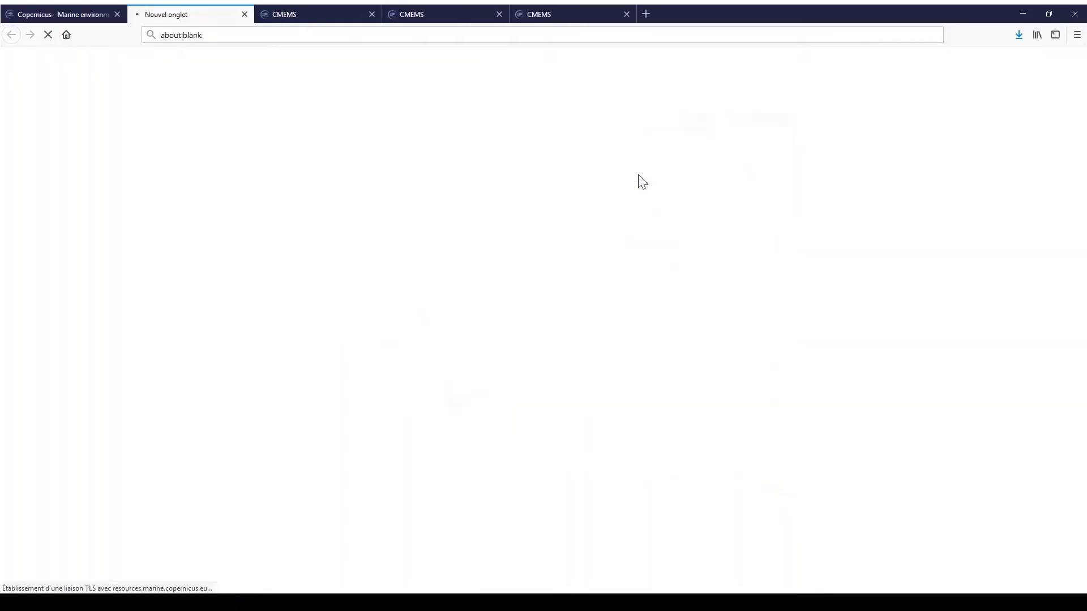
left_click(334, 17)
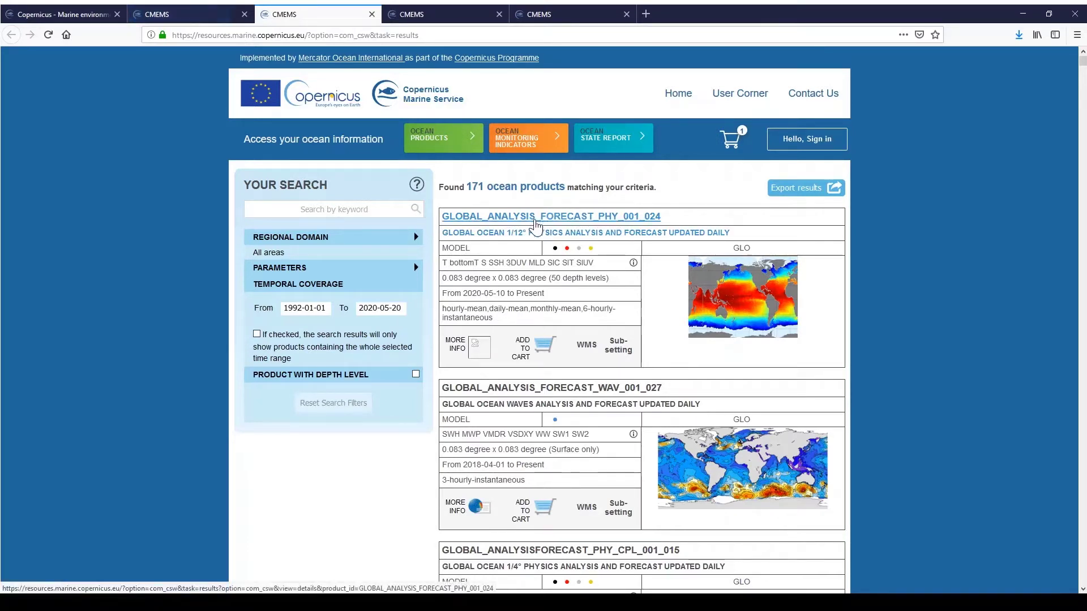
left_click(535, 221)
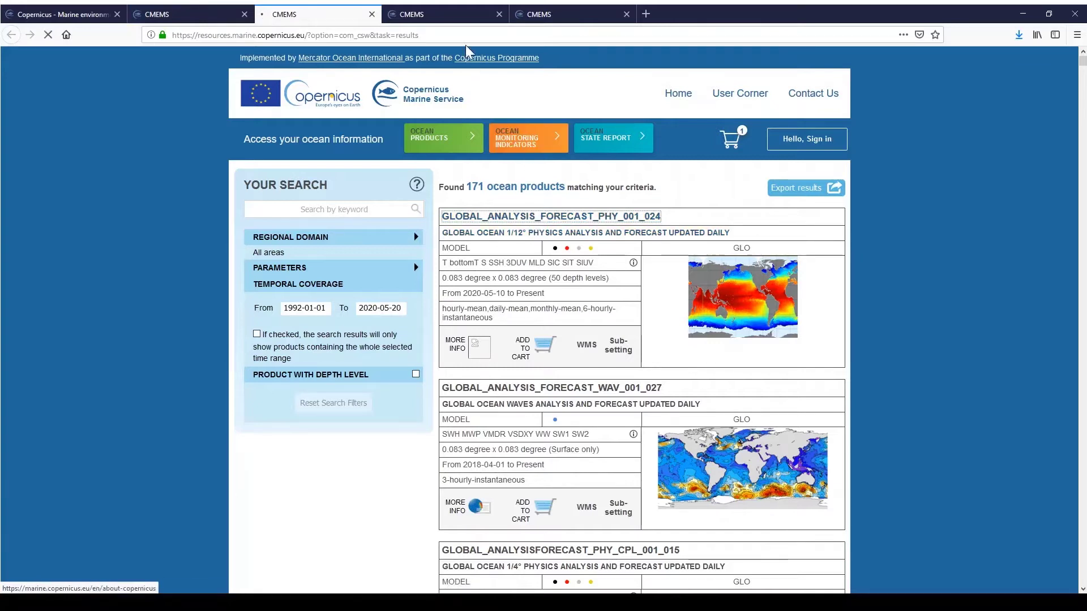
left_click(455, 16)
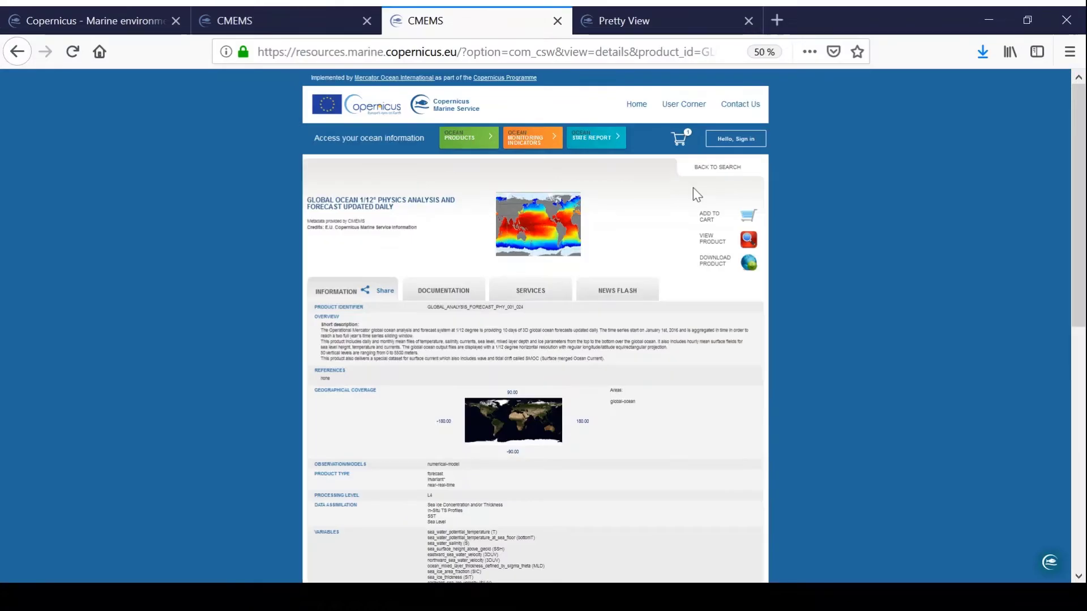
Switch to the product's Pretty View map and list the variables of the global-analysis-forecast-phy-001-024 dataset.
left_click(665, 16)
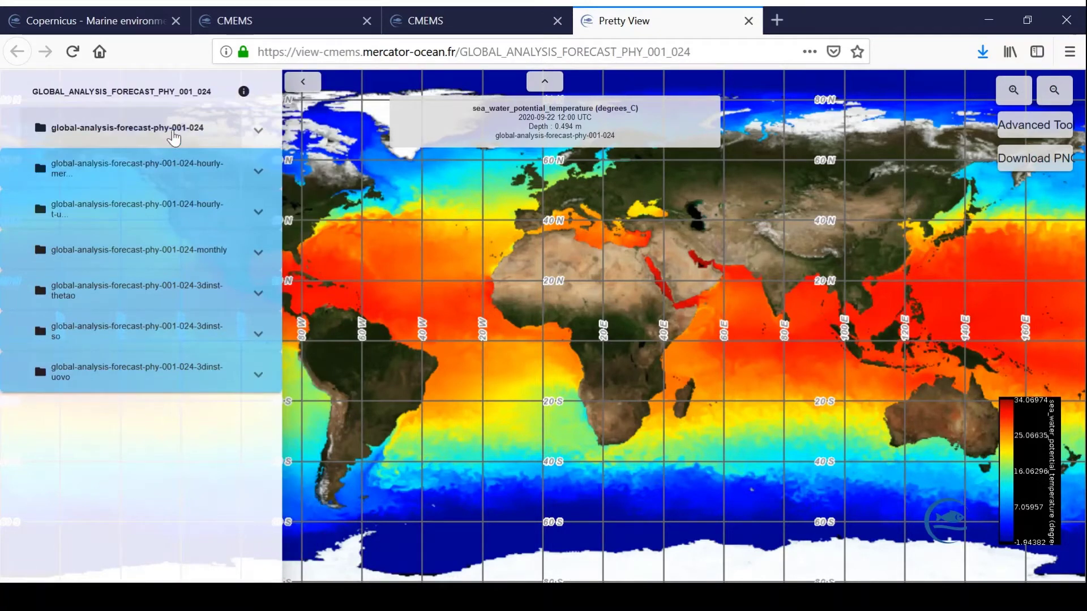
left_click(173, 136)
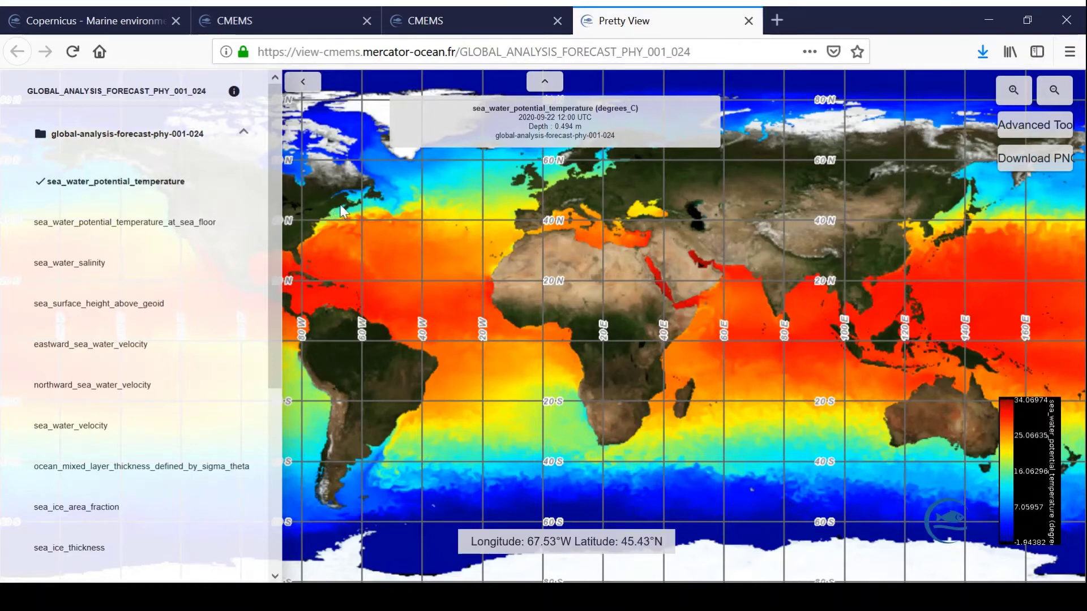
mouse_move(346, 211)
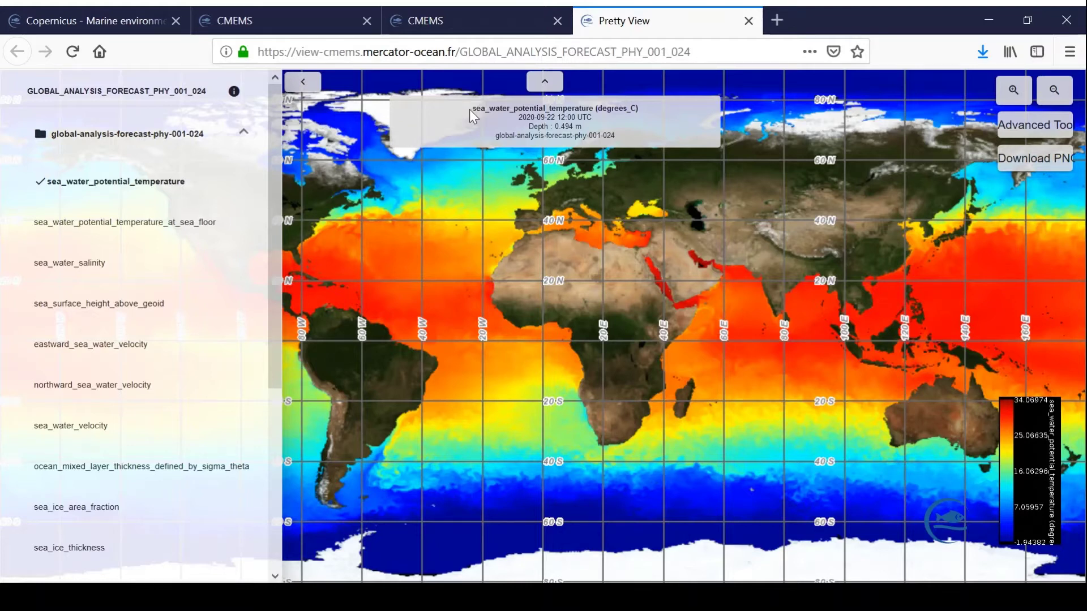
Highlight the variable name, depth and dataset name in the map's caption to examine what is displayed.
left_click_drag(471, 109, 637, 112)
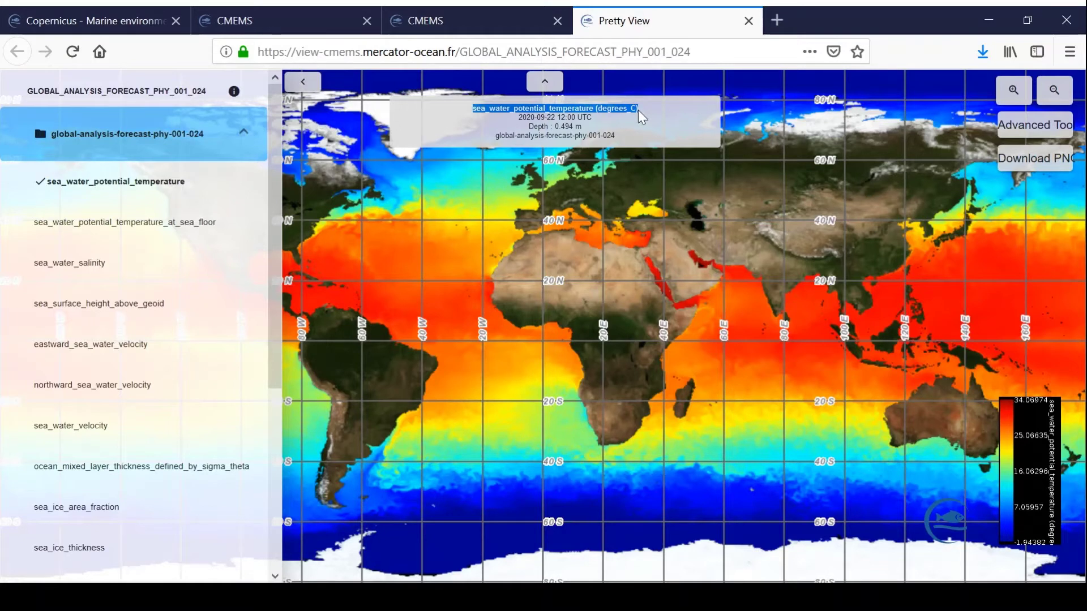
left_click_drag(518, 117, 583, 127)
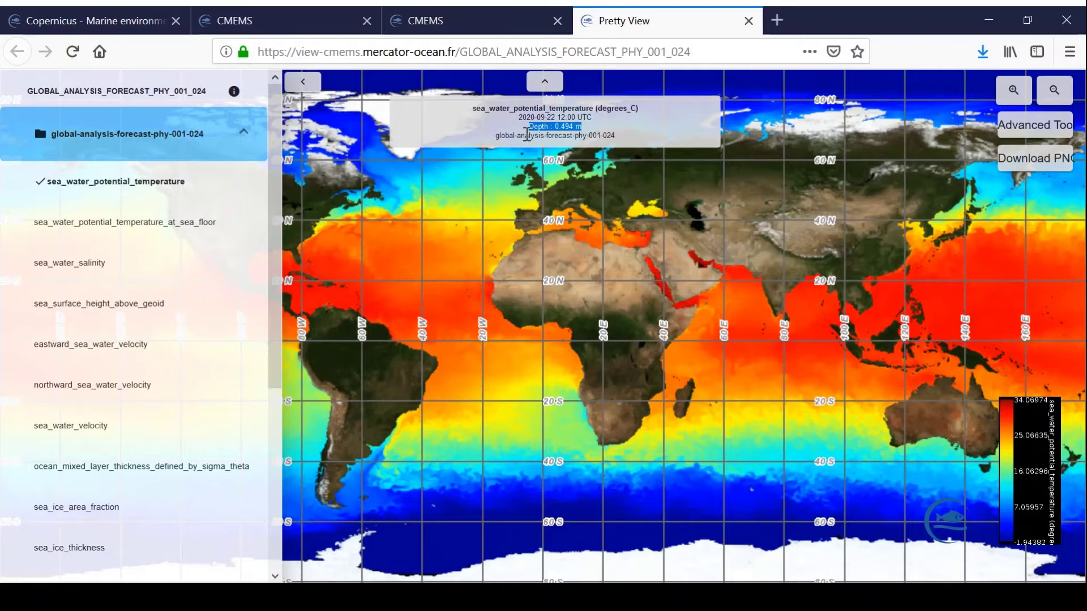
left_click_drag(496, 136, 615, 139)
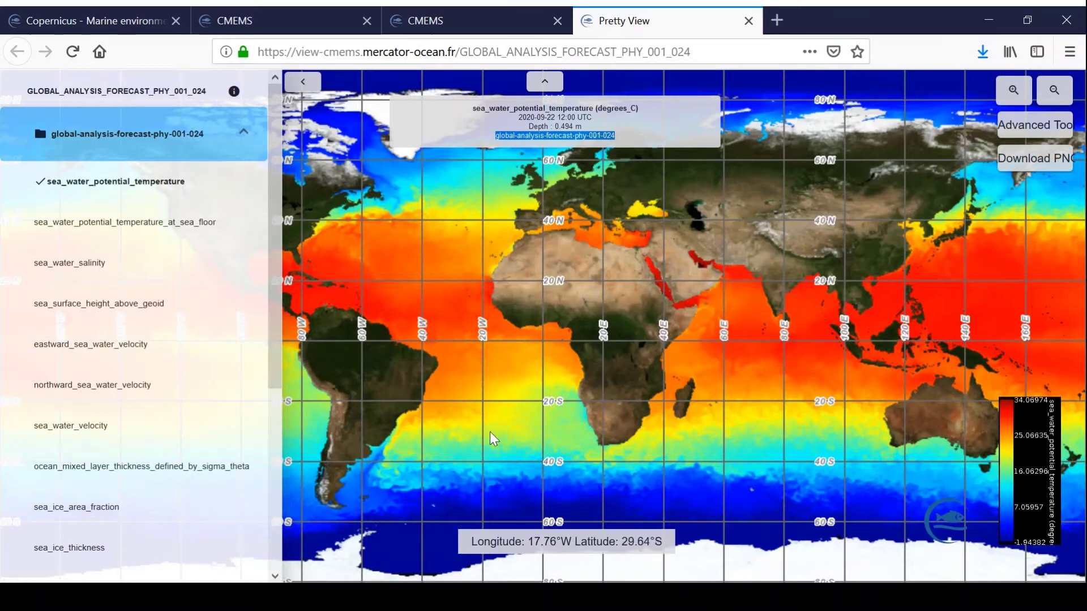
mouse_move(494, 445)
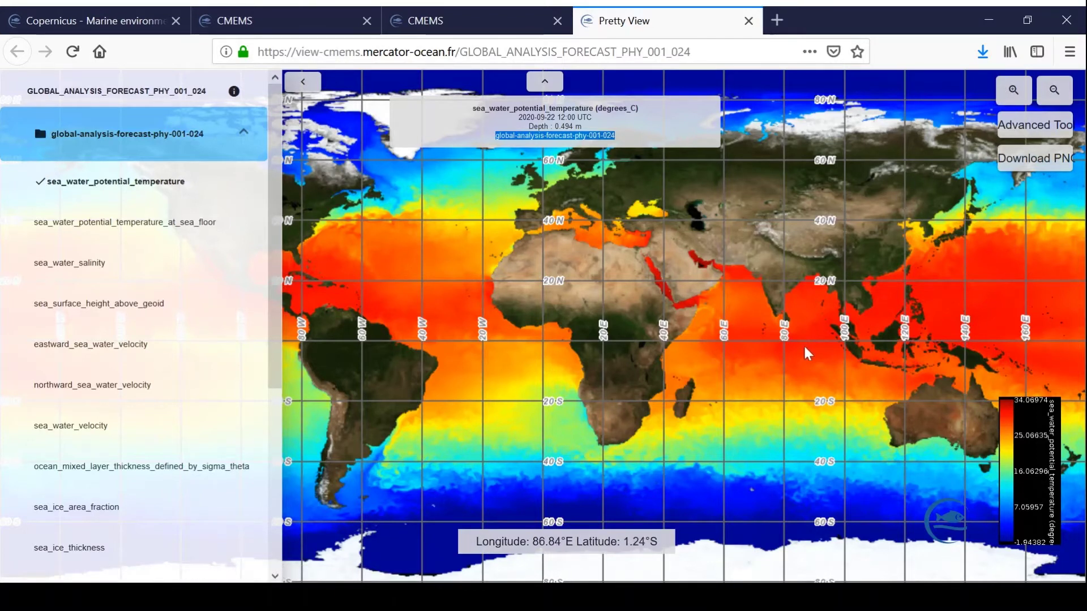
Enlarge the map around Africa and the Indian Ocean, and hide the dataset list and the map caption.
scroll(767, 399, "up", 1)
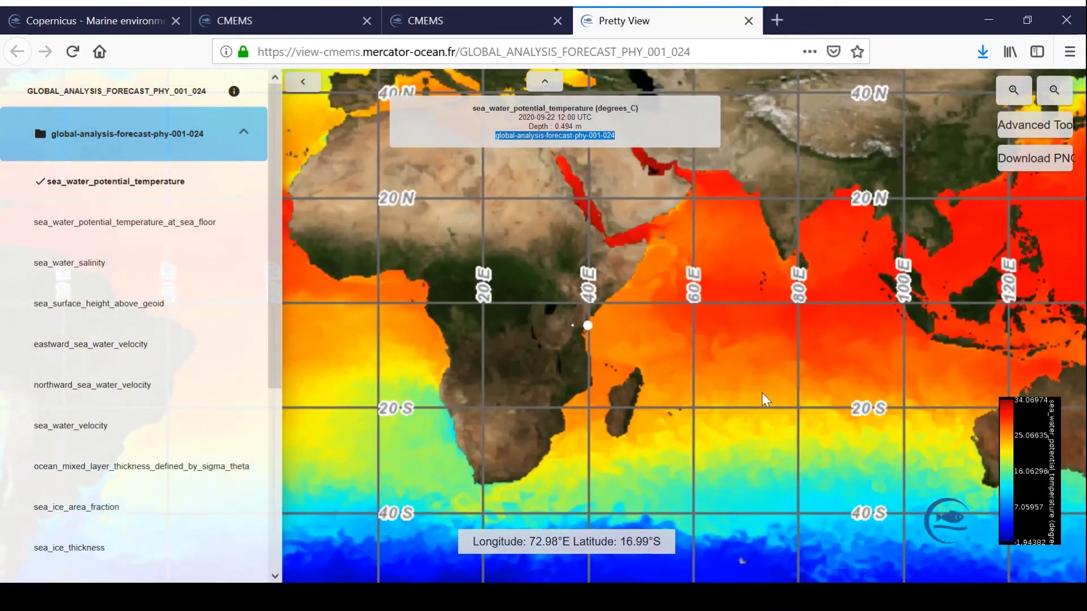
left_click(765, 400)
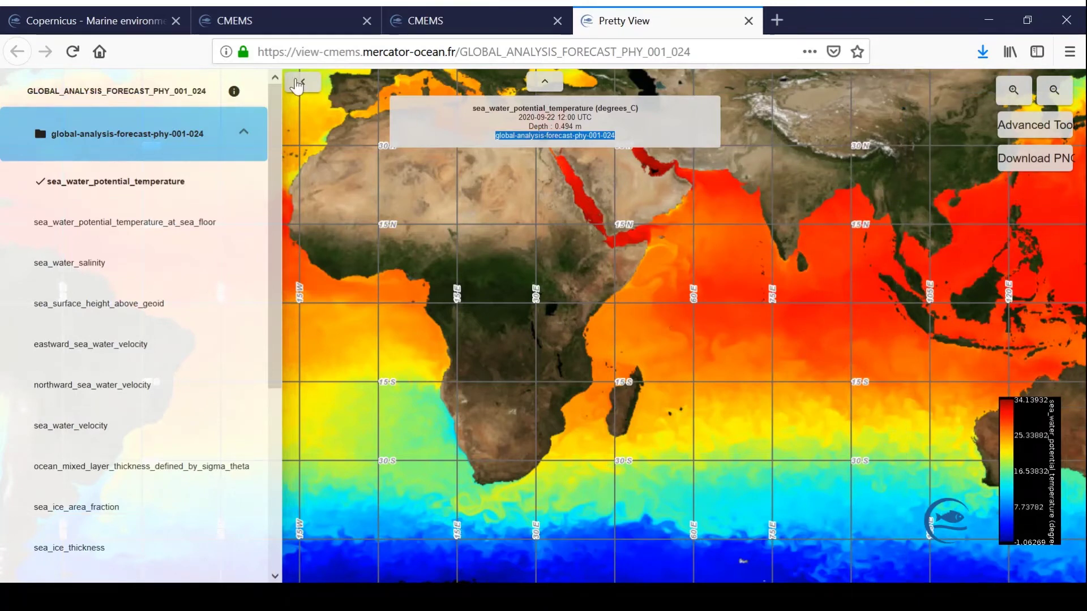
left_click(299, 86)
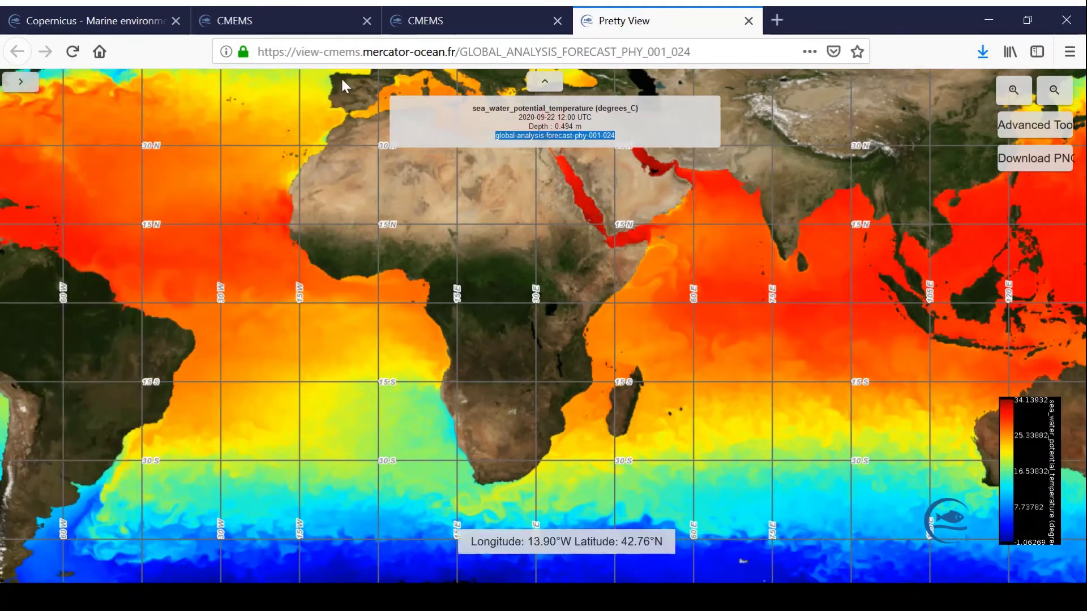
left_click(546, 83)
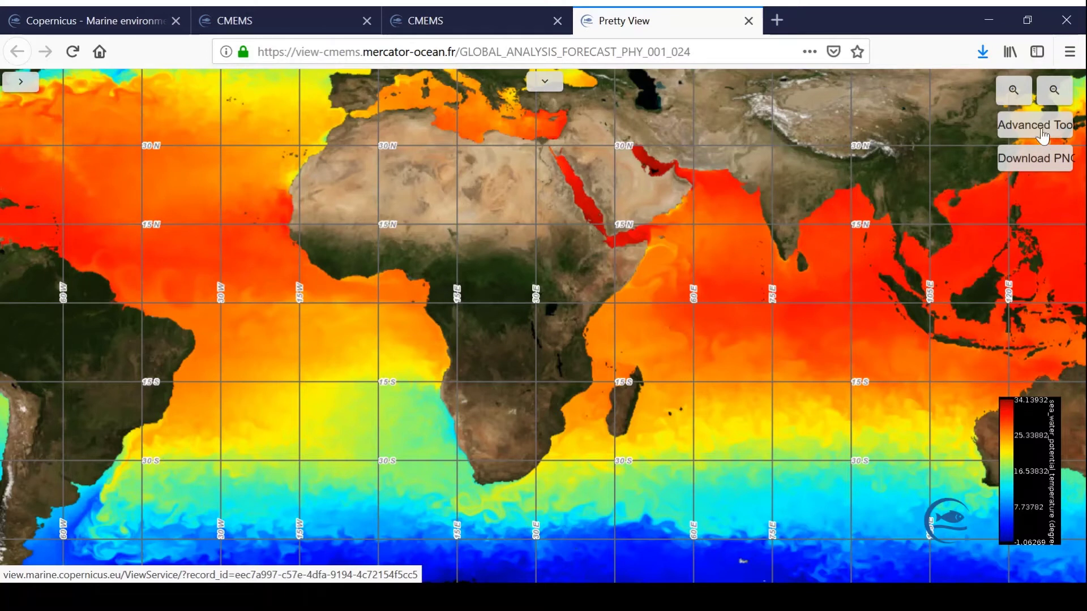
Close Pretty View, return to the View Access page and read the product's dataset details.
middle_click(685, 21)
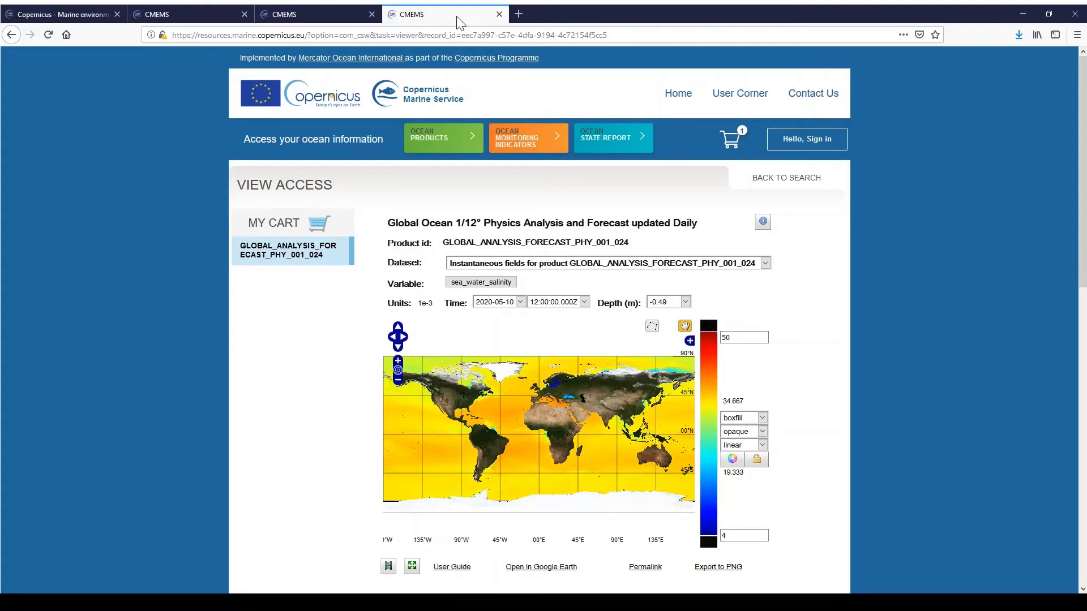
left_click(763, 223)
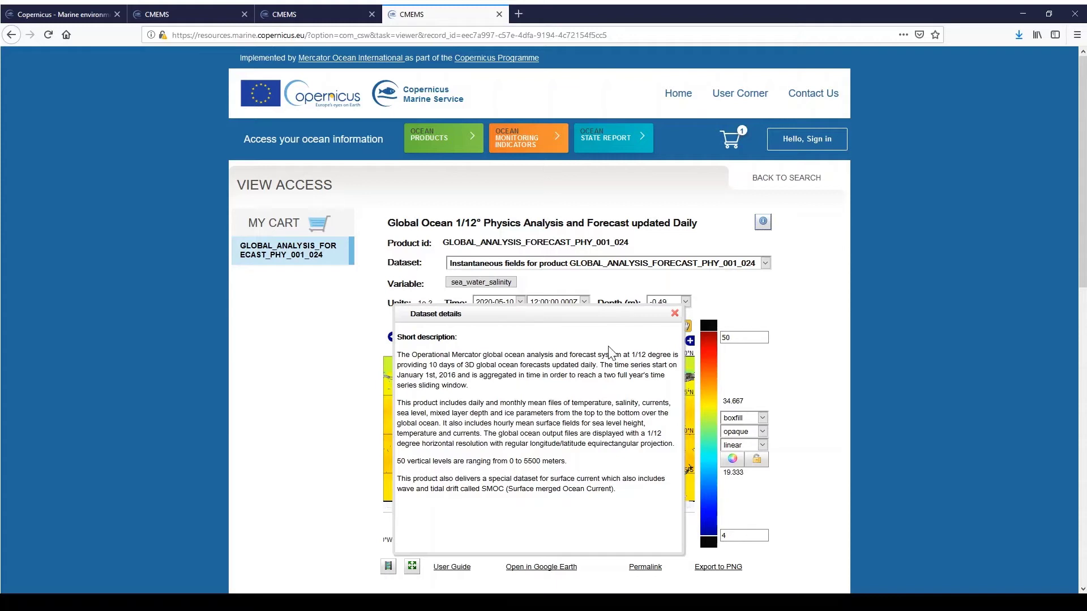
left_click(674, 314)
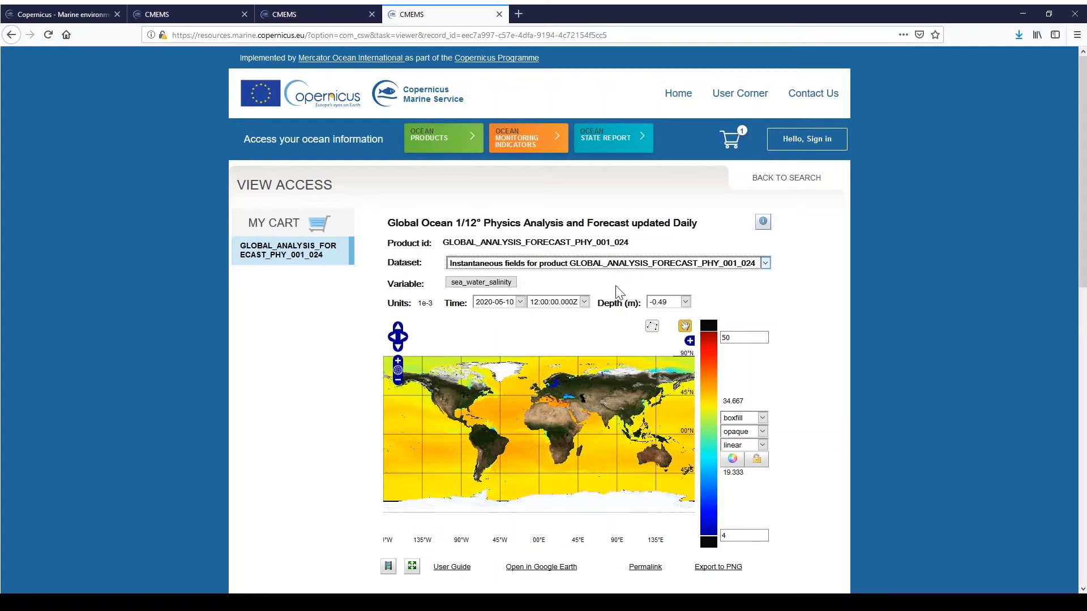
Map sea_water_potential_temperature from the daily mean fields dataset and fit the colour scale to the data range.
key("Down")
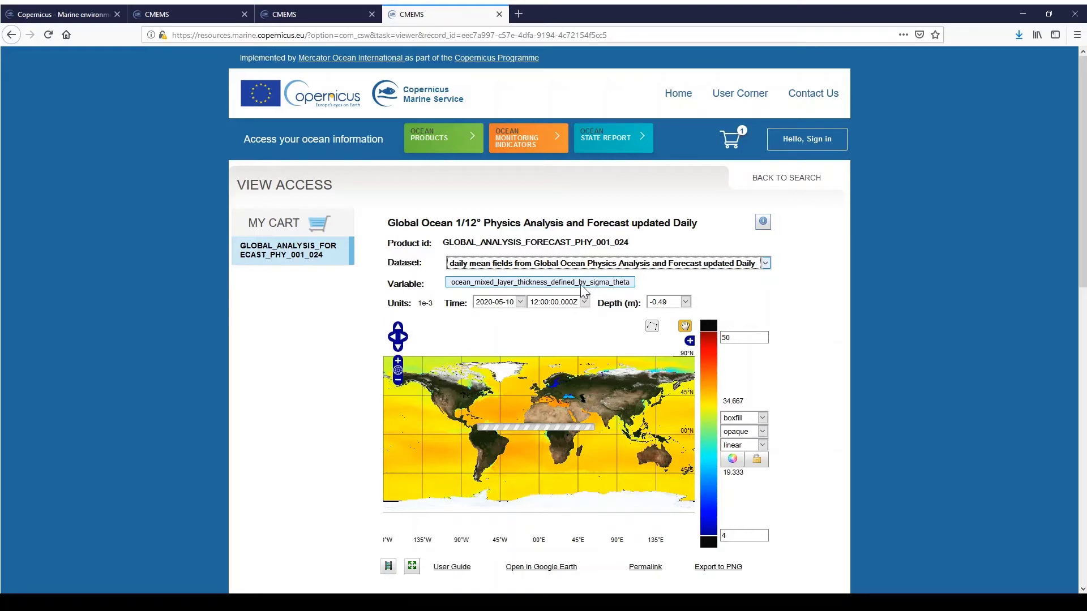
left_click(532, 283)
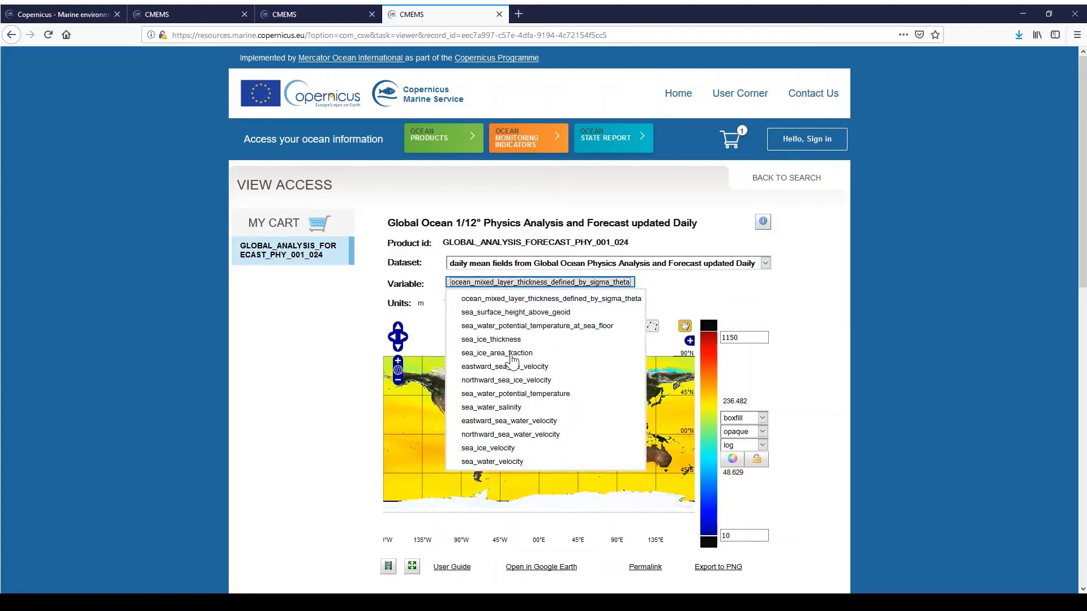
left_click(500, 395)
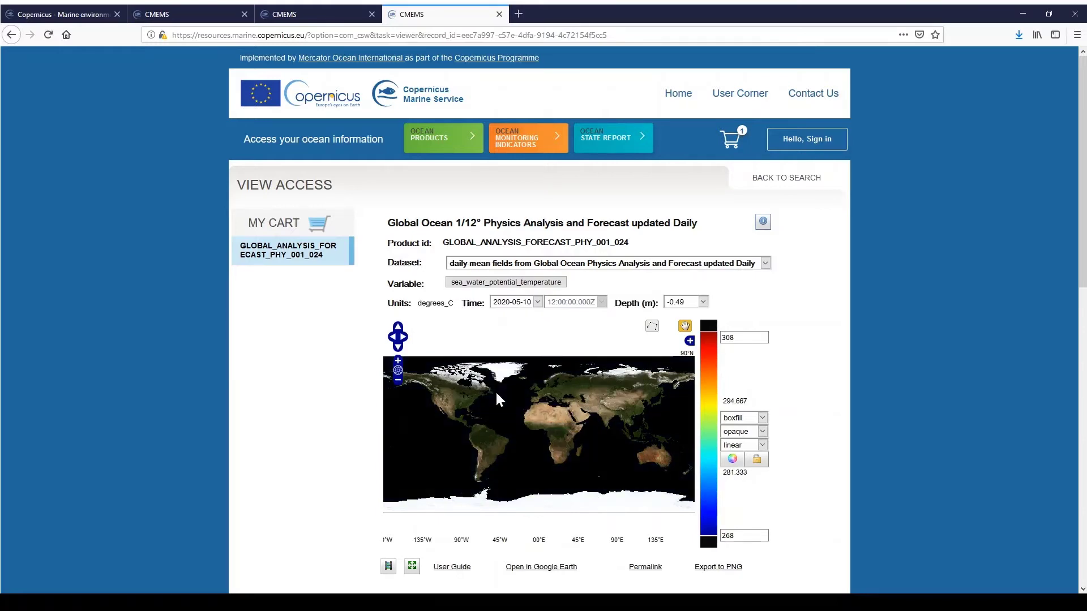
left_click(732, 459)
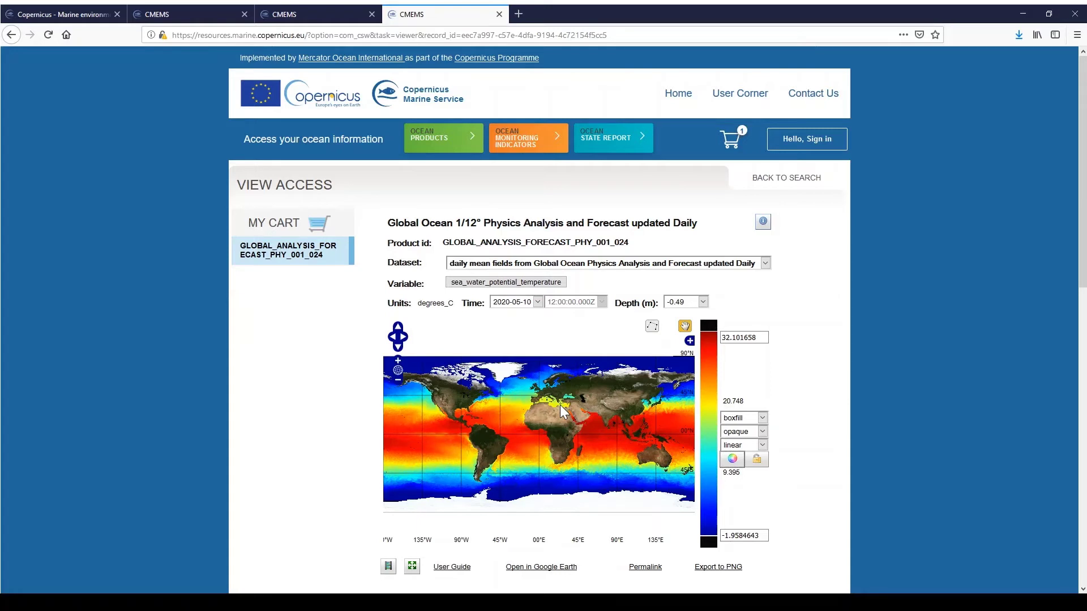
Set the depth of the daily mean temperature map to -2.65 m.
key("Tab")
left_click(687, 333)
key("Down")
key("Up")
key("Down")
Map sea_water_potential_temperature from the hourly mean fields dataset and fit the colour scale to the data range.
left_click(479, 270)
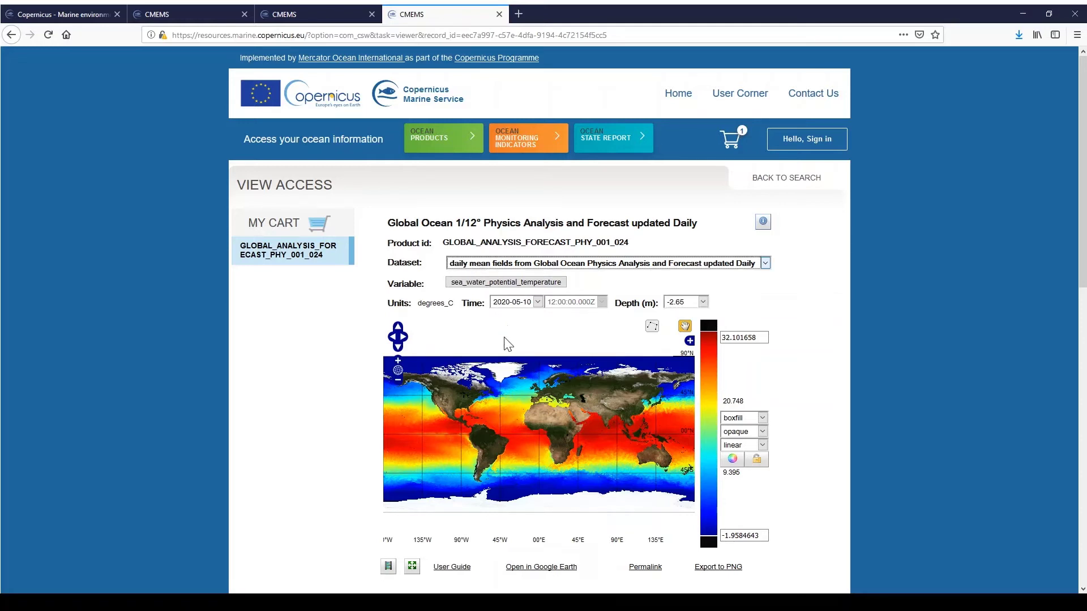
key("Down")
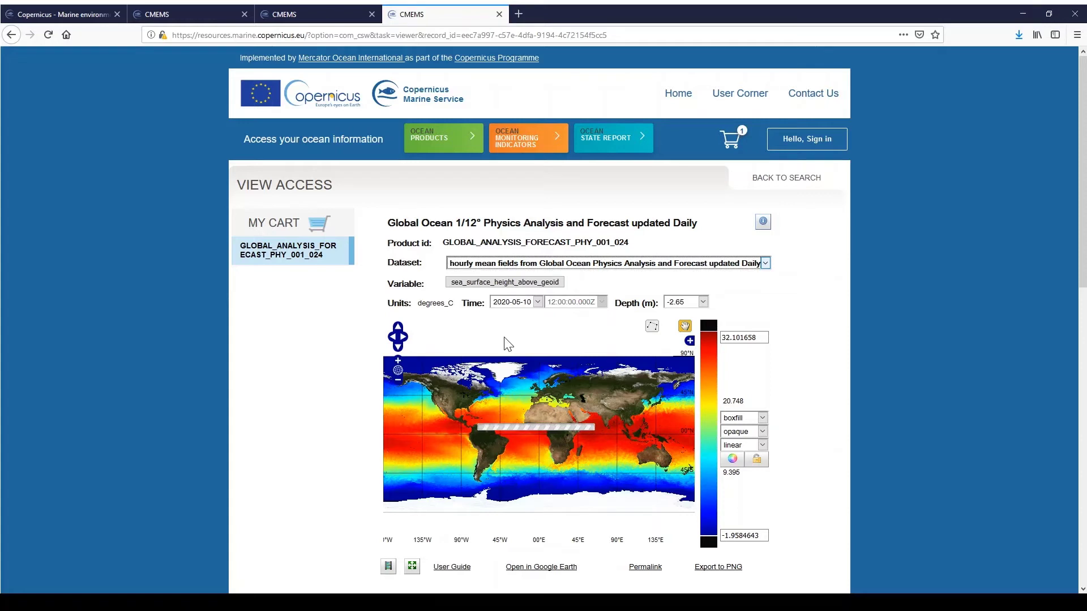
left_click(498, 283)
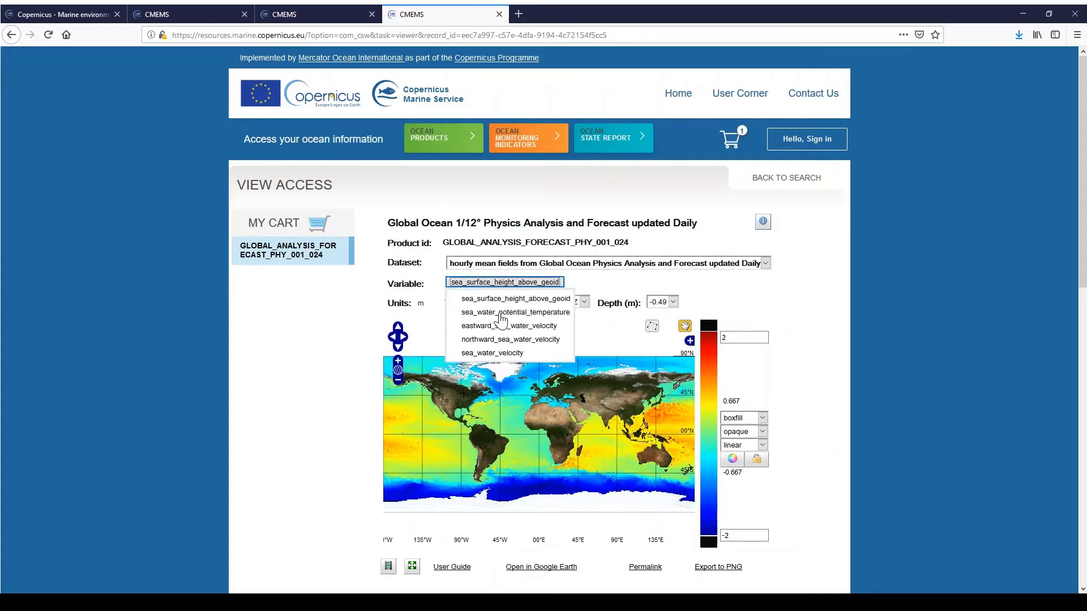
left_click(500, 313)
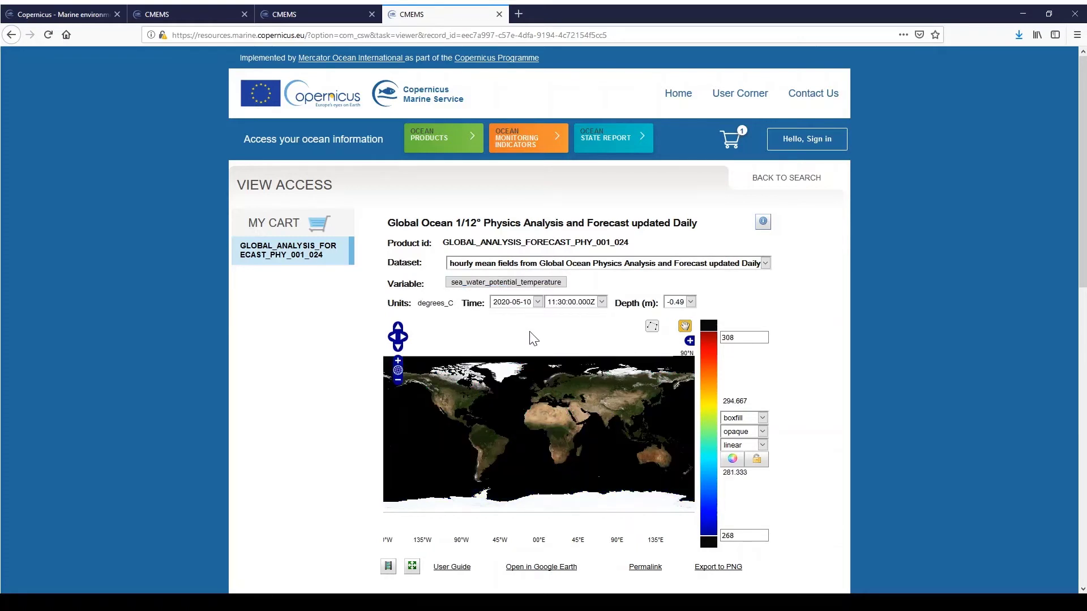
left_click(731, 461)
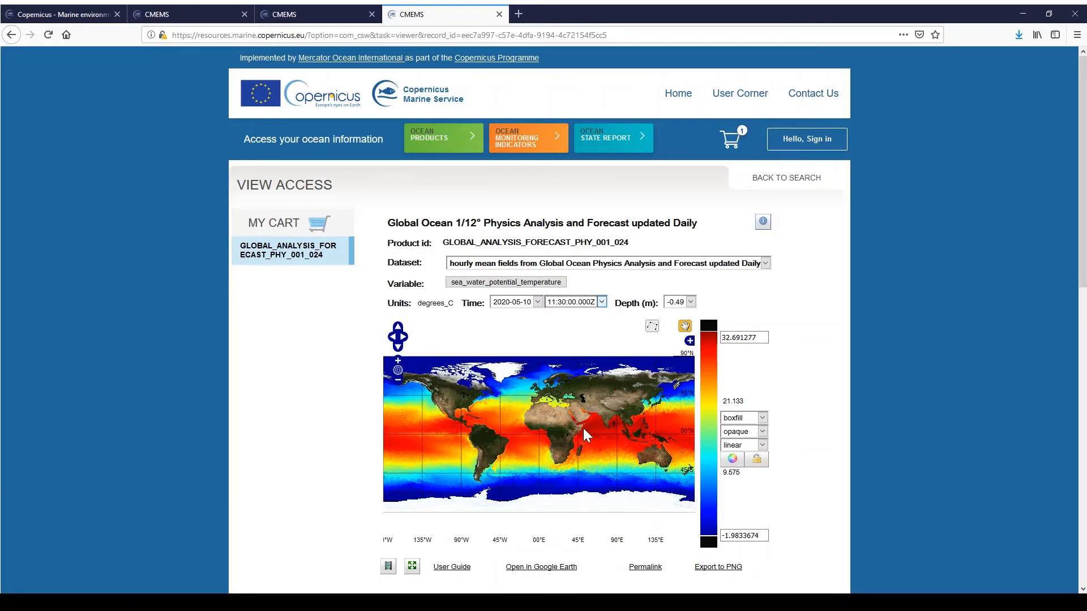
Set the time of the hourly temperature map to 05:30:00.000Z.
key("0")
key("5")
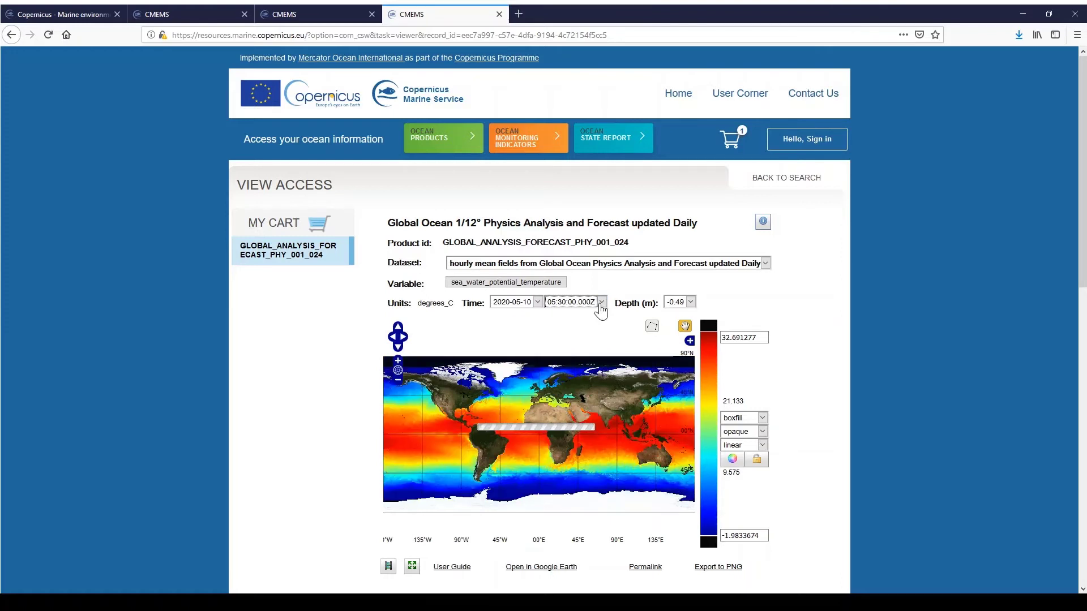
key("Up")
key("Up")
key("Down")
key("Down")
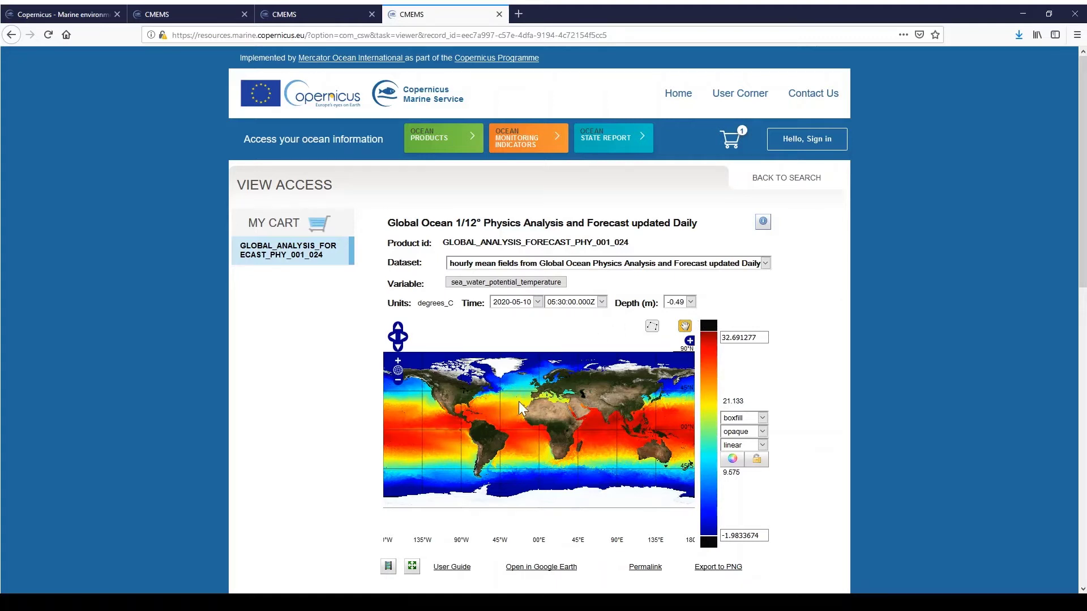
Try panning and zooming the map, reset it to the full extent and enlarge the North Atlantic off western Europe.
left_click_drag(519, 402, 542, 419)
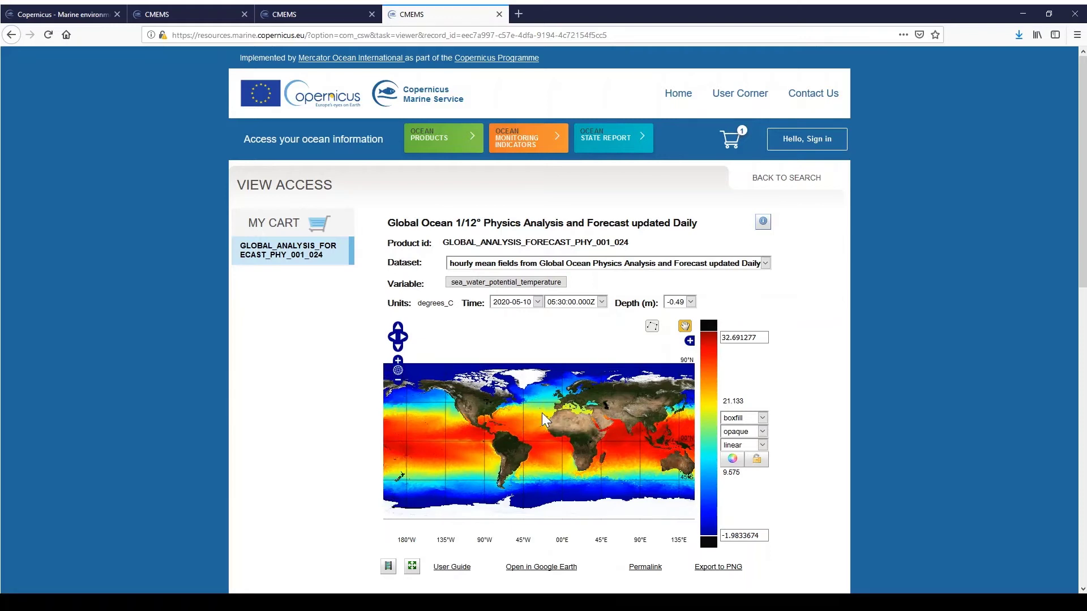
scroll(542, 418, "up", 2)
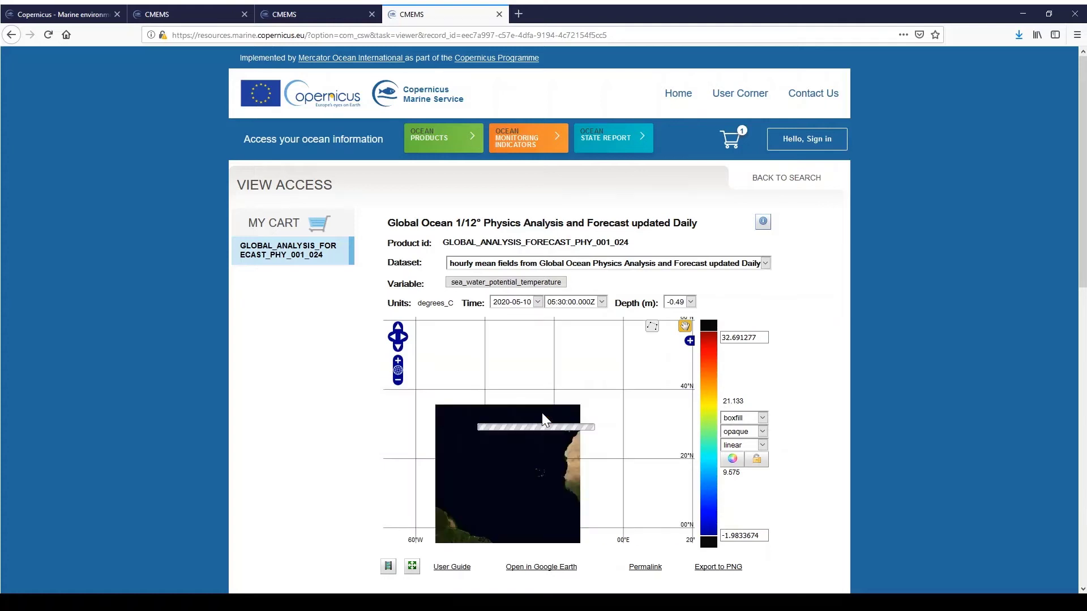
scroll(542, 418, "down", 3)
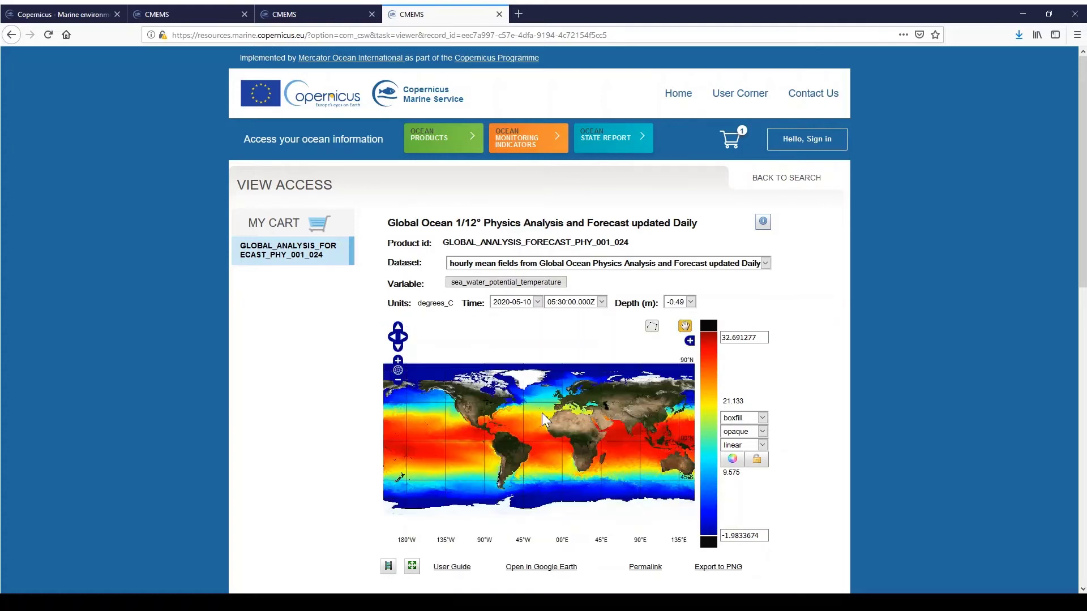
left_click(398, 371)
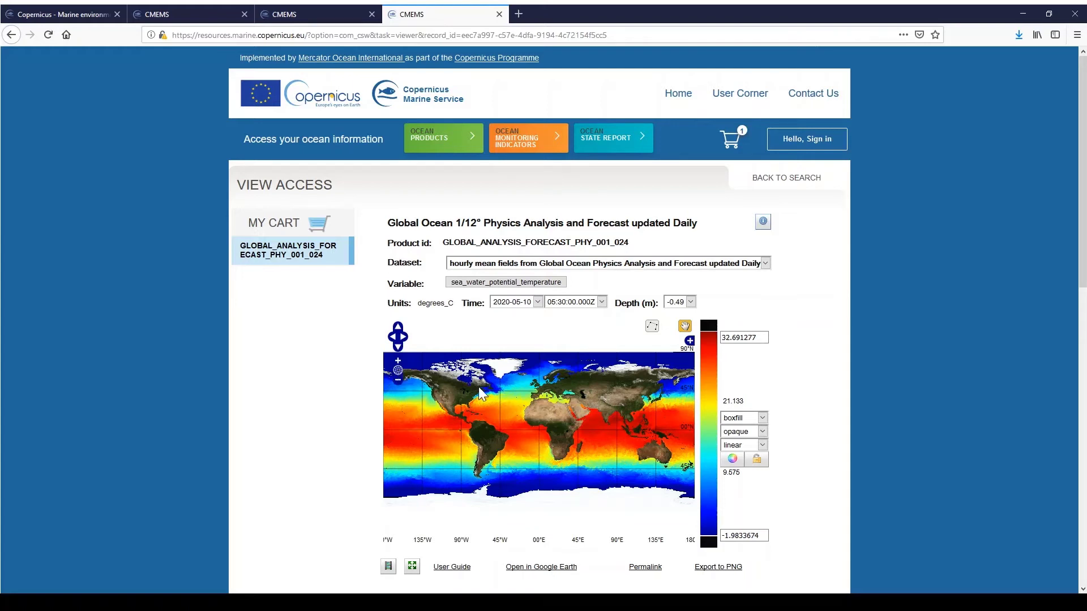
left_click_drag(494, 383, 542, 412)
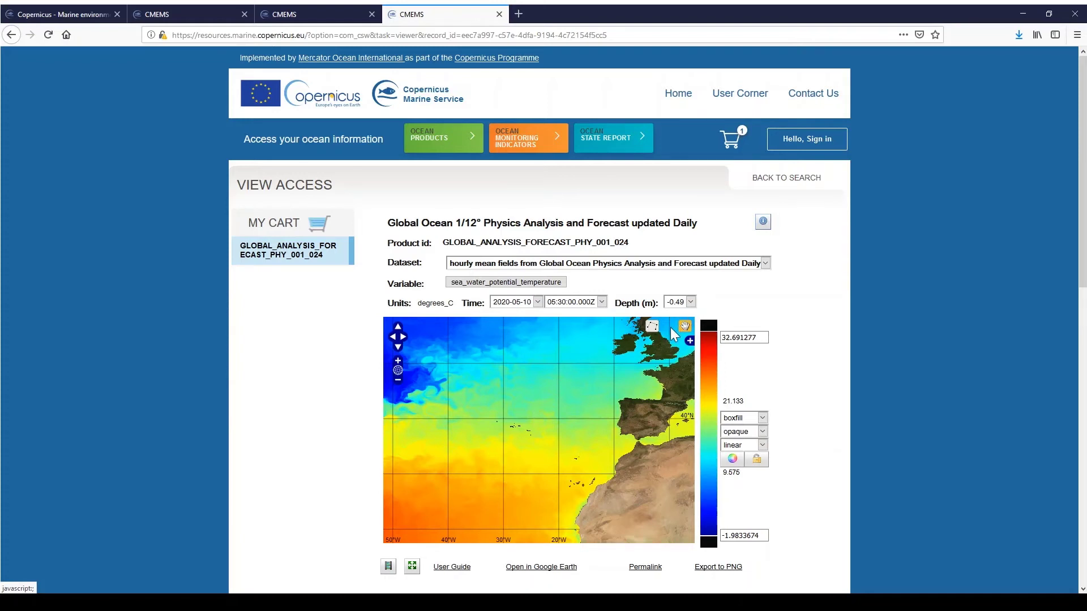
Query the hourly sea water temperature at a point in the mid-North Atlantic and close its feature info.
left_click(454, 440)
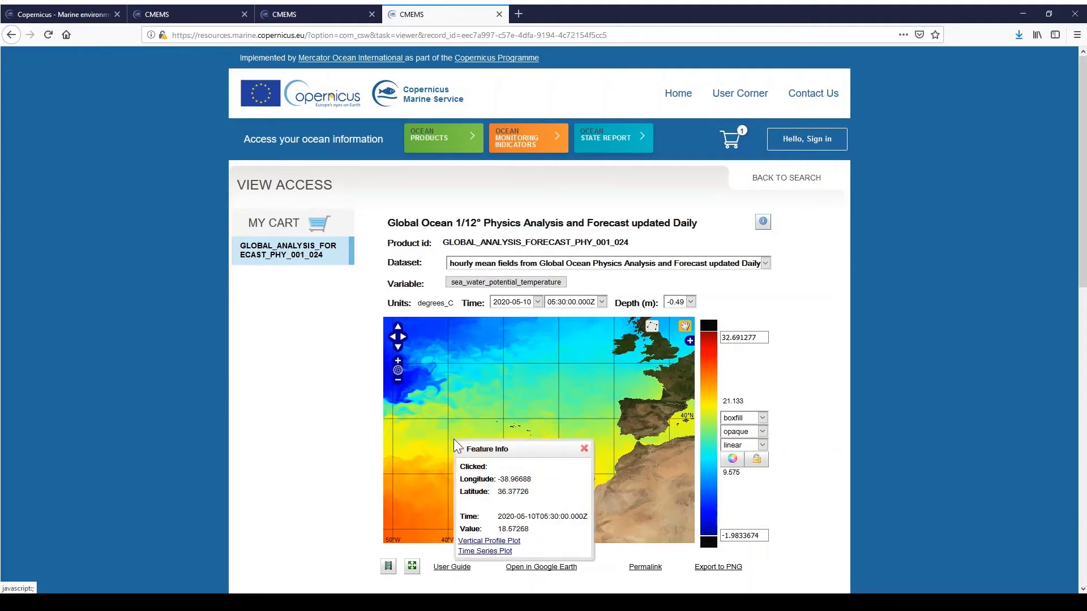
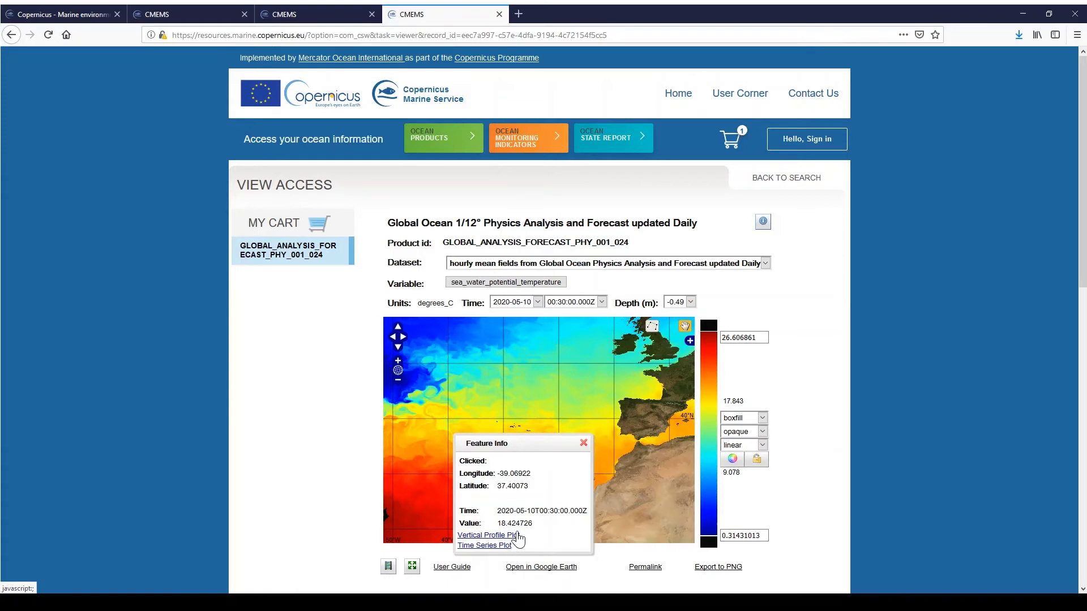
left_click(584, 443)
Map sea_water_potential_temperature from the daily mean fields dataset and fit the colour scale to the data range.
left_click(762, 267)
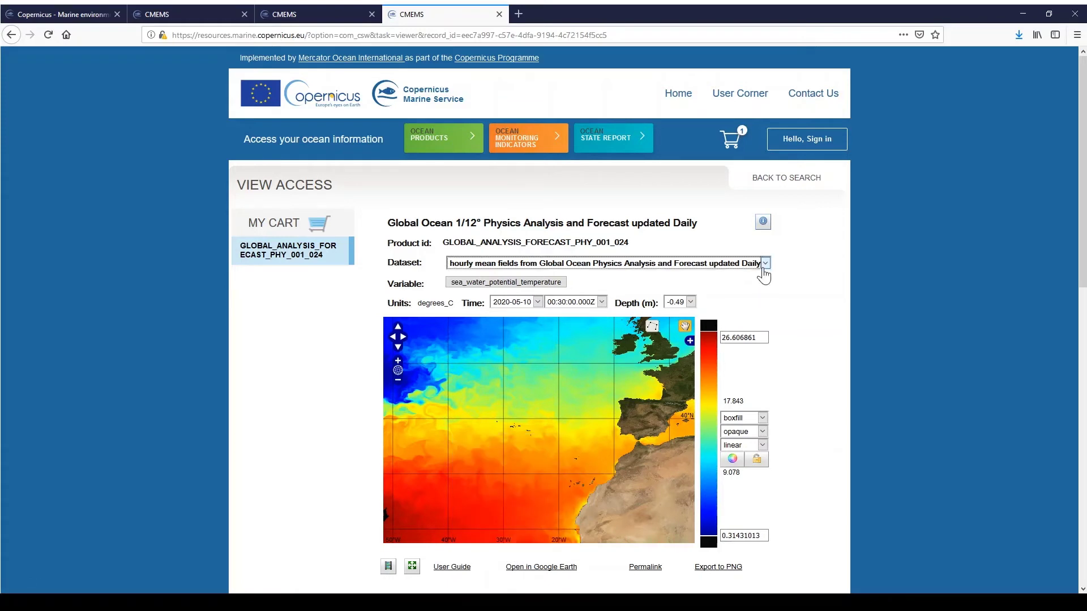
key("Up")
left_click(593, 282)
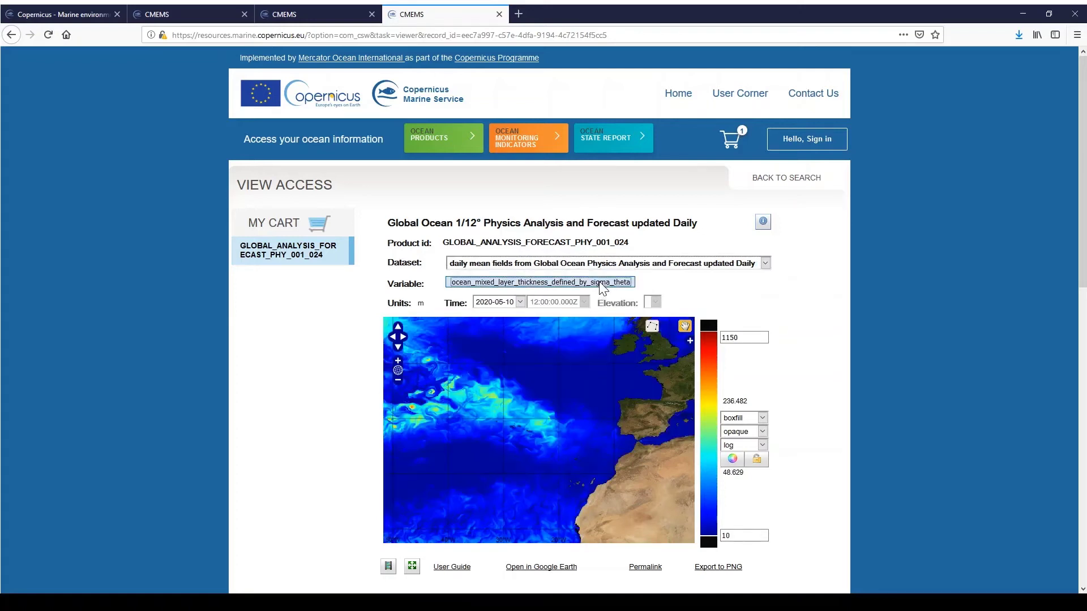
left_click(535, 393)
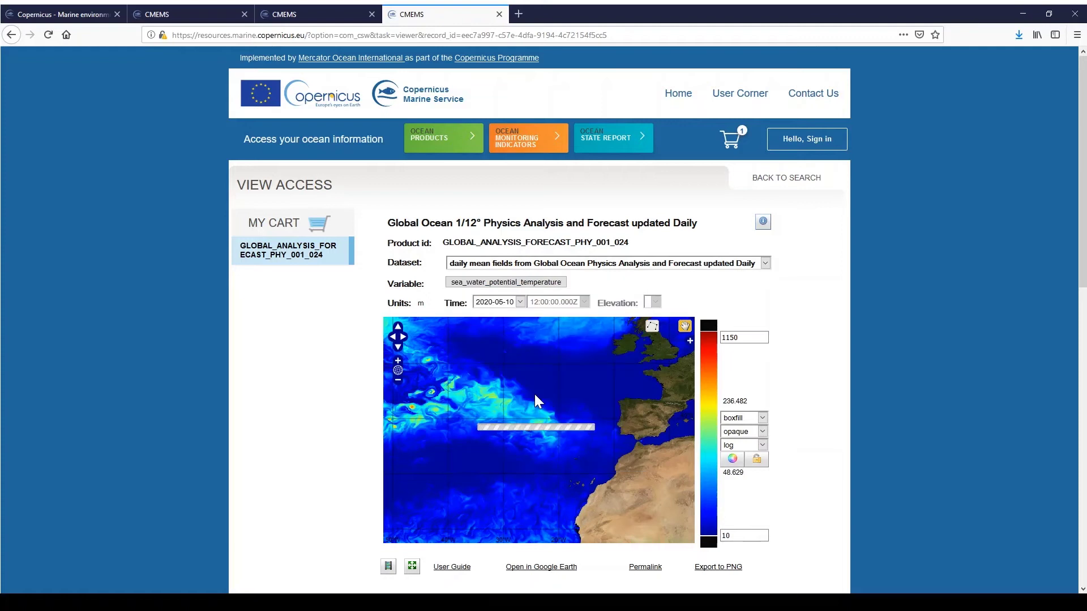
left_click(732, 458)
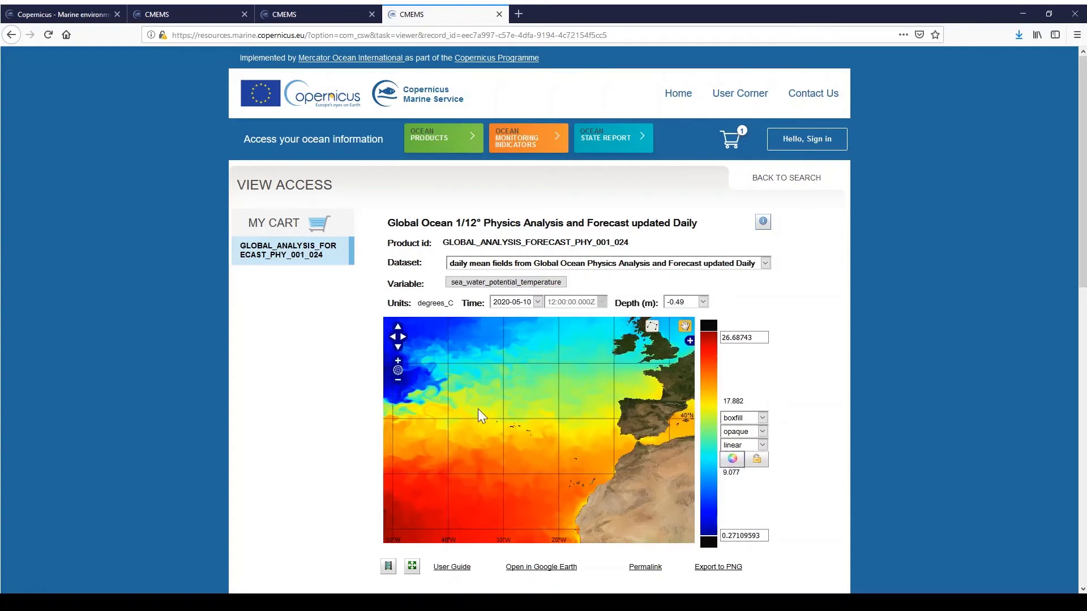
Plot the vertical temperature profile at an open North Atlantic point and close the plot.
left_click(478, 406)
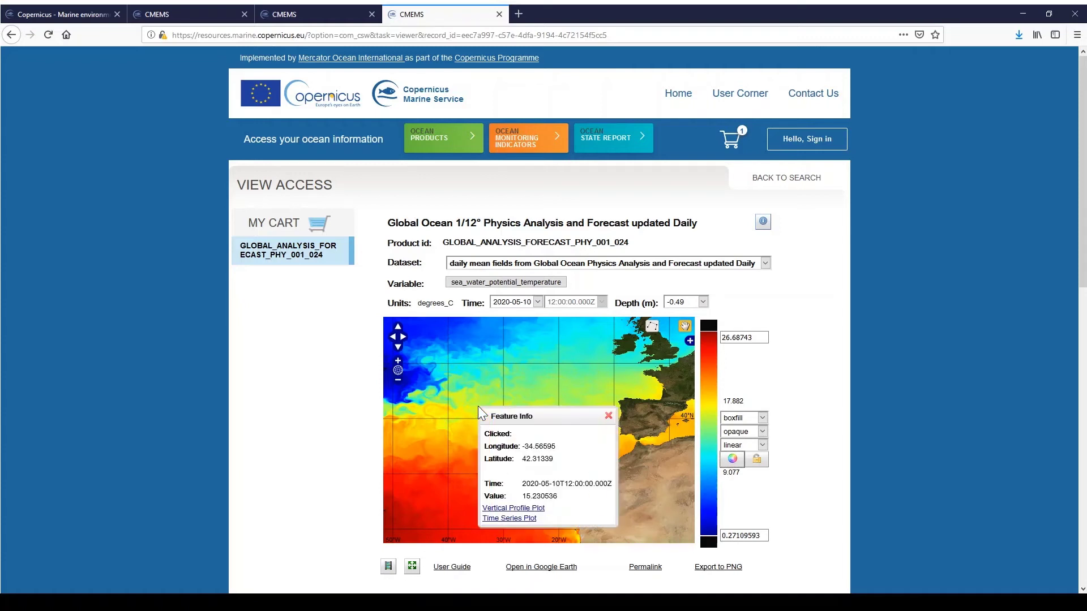
left_click(510, 509)
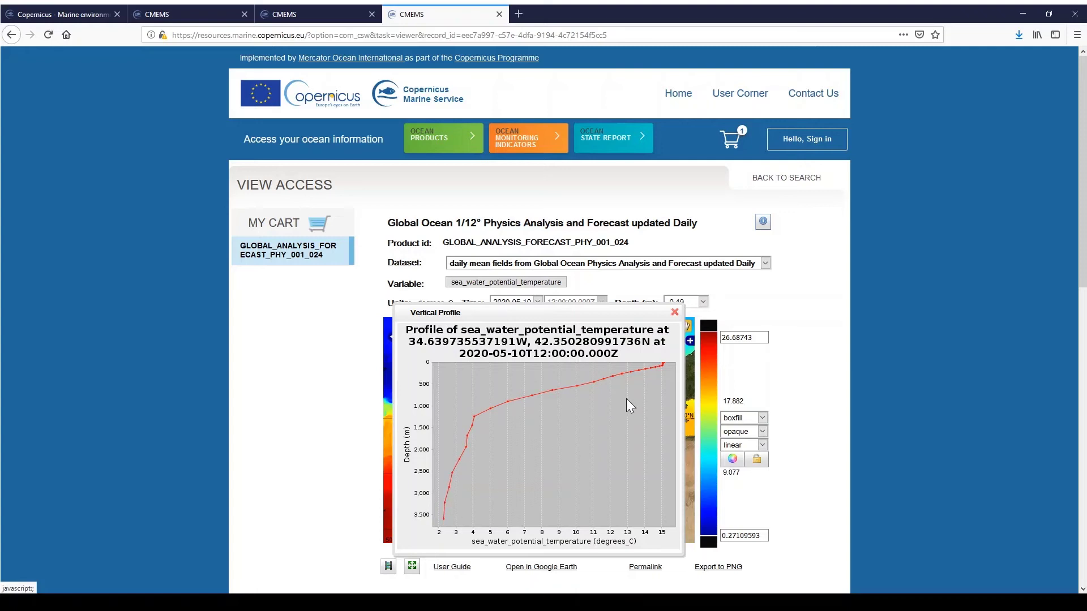
left_click(675, 312)
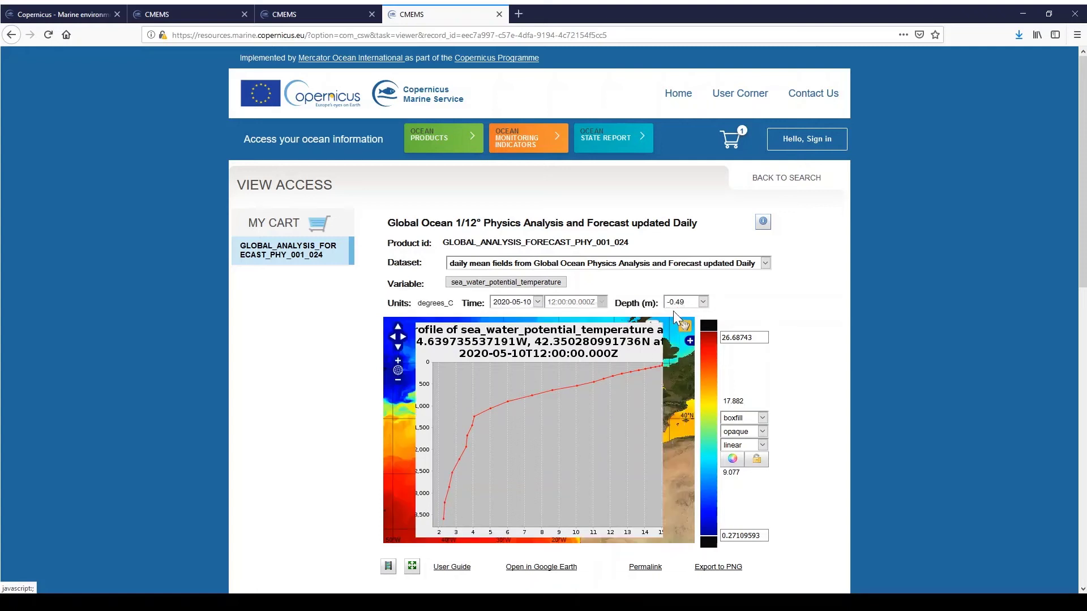
Plot a temperature time series for a North Atlantic point from a mid-May start to 2020-05-19, and close the plot.
left_click(484, 405)
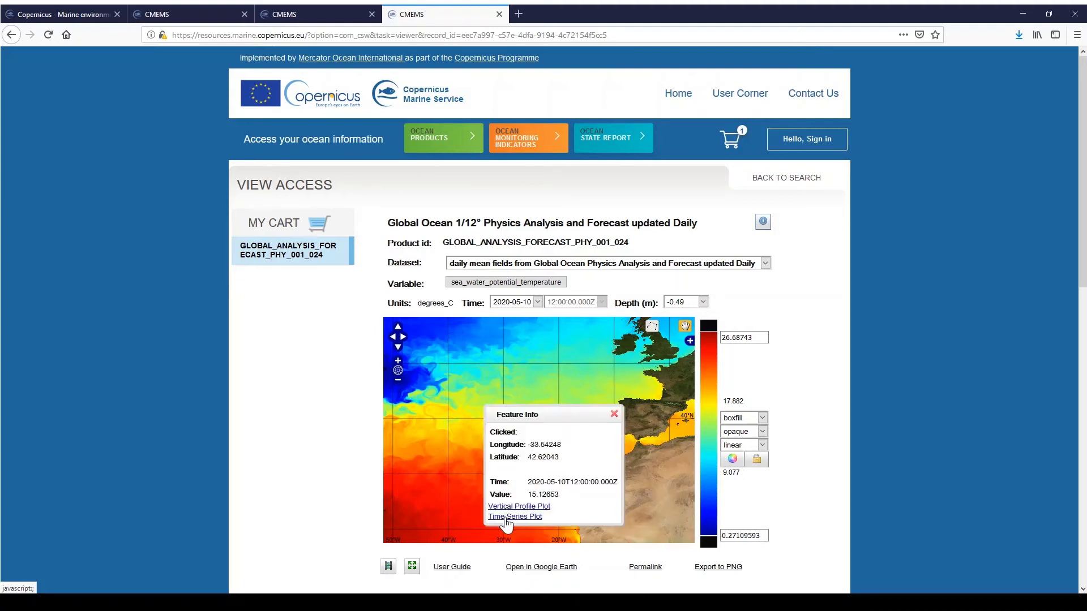
left_click(506, 517)
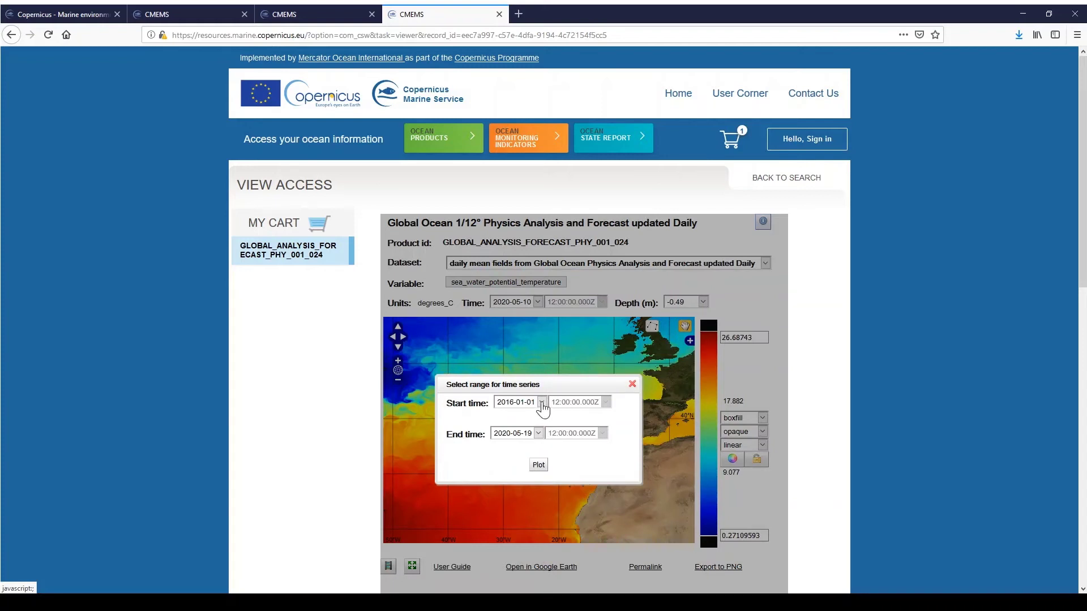
left_click(543, 405)
key("End")
left_click(538, 465)
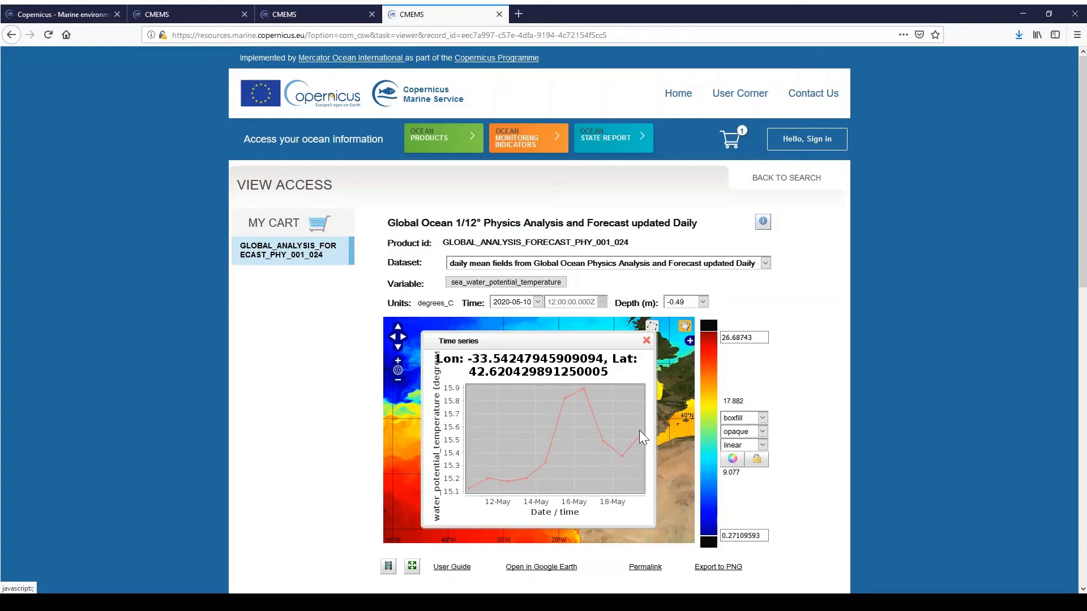
left_click(645, 341)
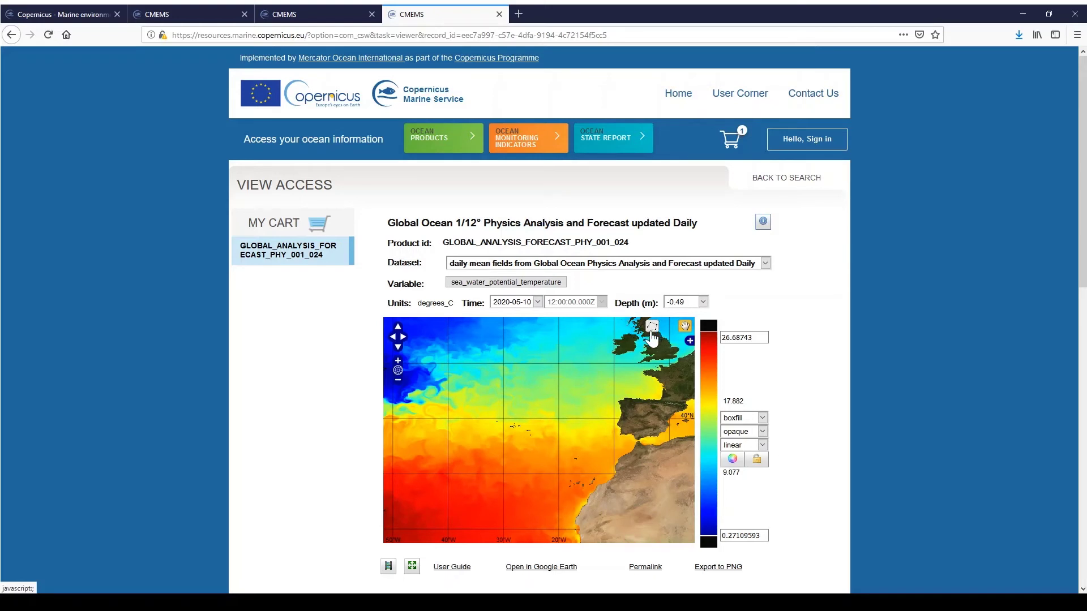
Draw a transect line across the North Atlantic to plot its temperature section, and close the plot.
left_click(652, 327)
double_click(548, 474)
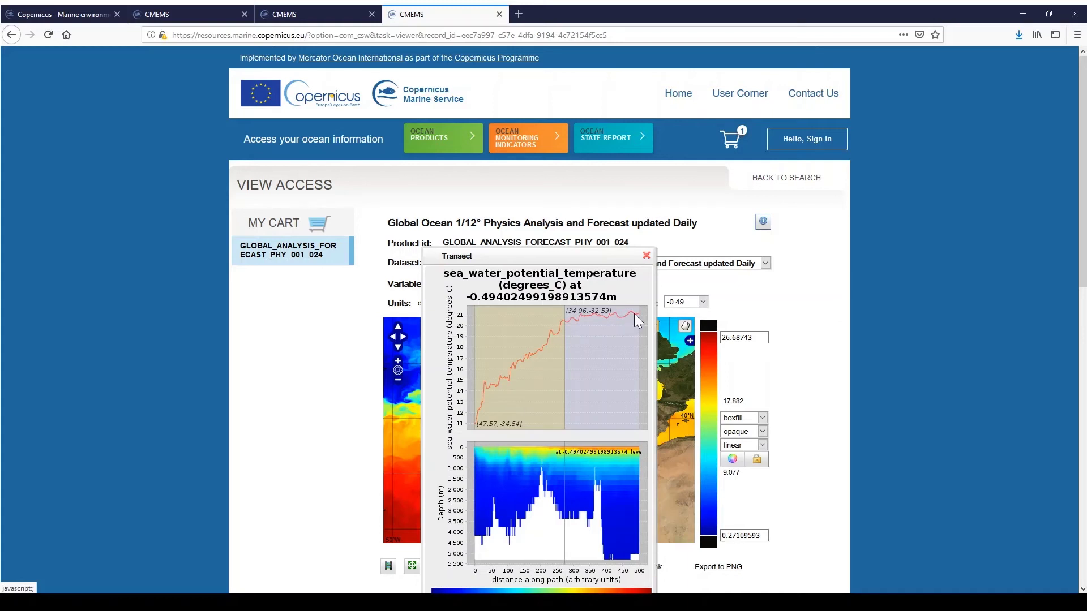
left_click(646, 256)
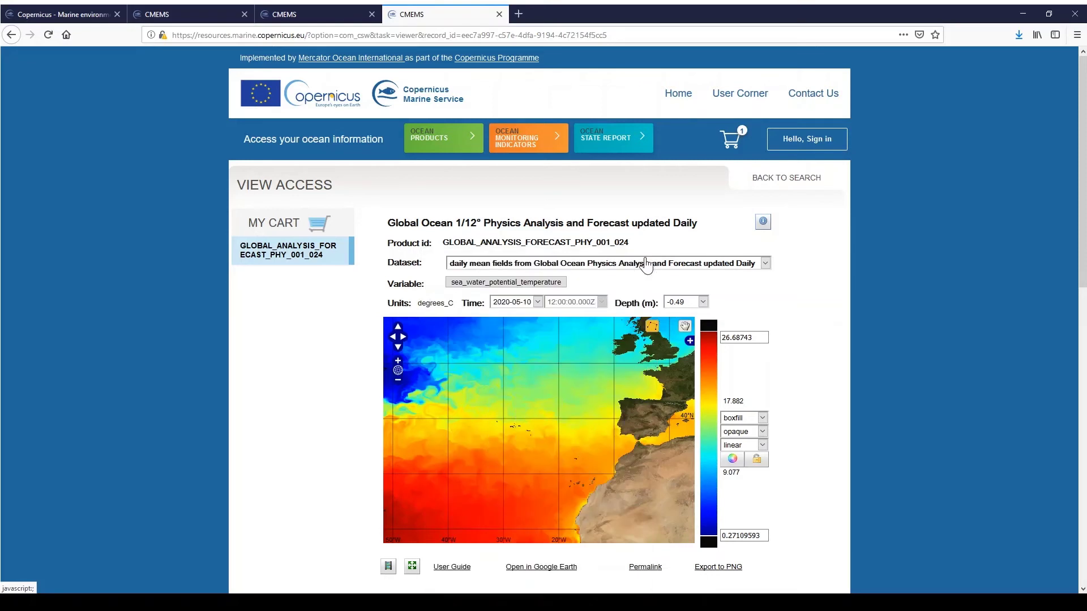
Preview the Blue Marble North Polar and South Polar base layers and return to the standard Blue Marble.
left_click(690, 341)
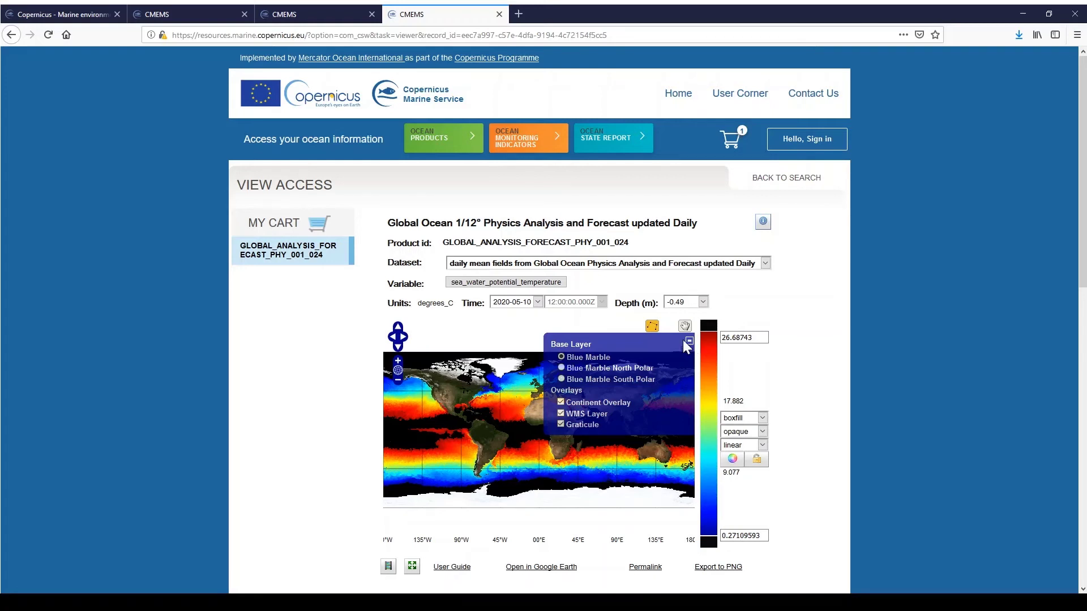
left_click(561, 368)
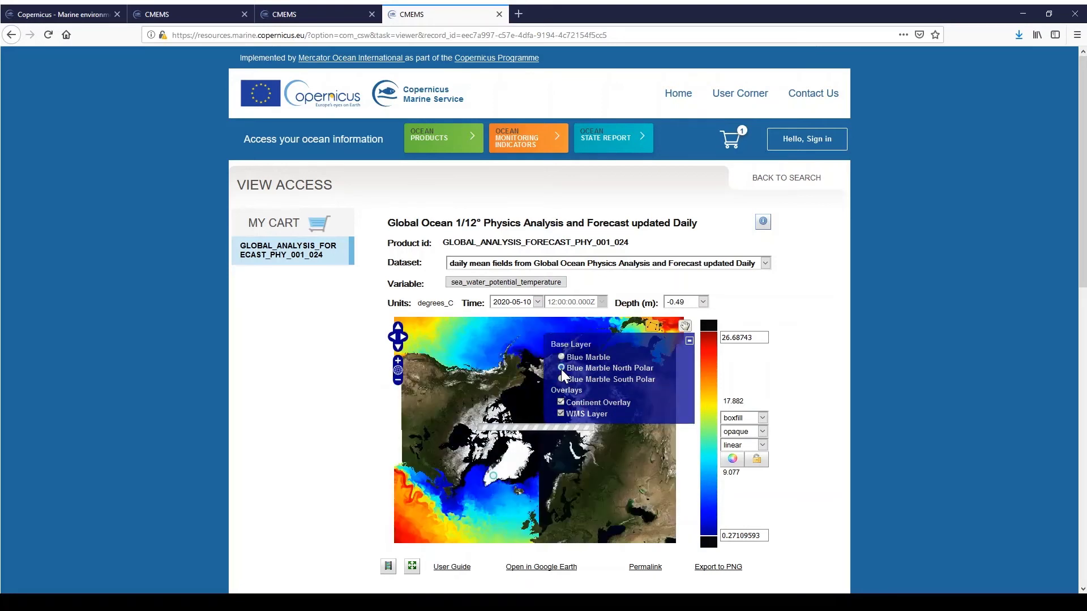
left_click(561, 378)
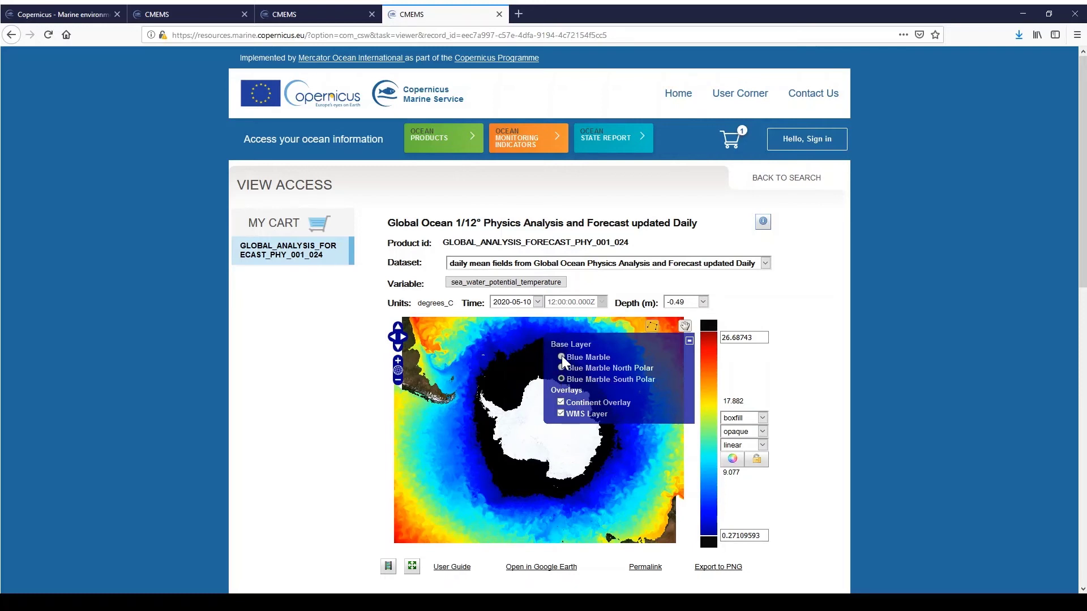
left_click(561, 357)
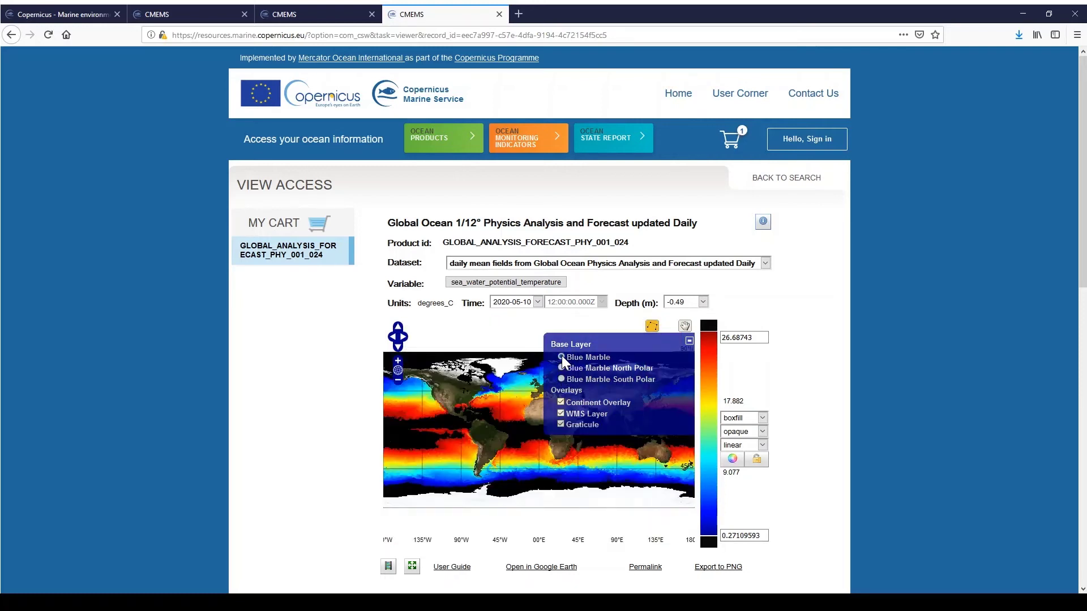
Hide and restore the Graticule overlay, and close the layer options.
left_click(560, 424)
left_click(561, 424)
left_click(689, 341)
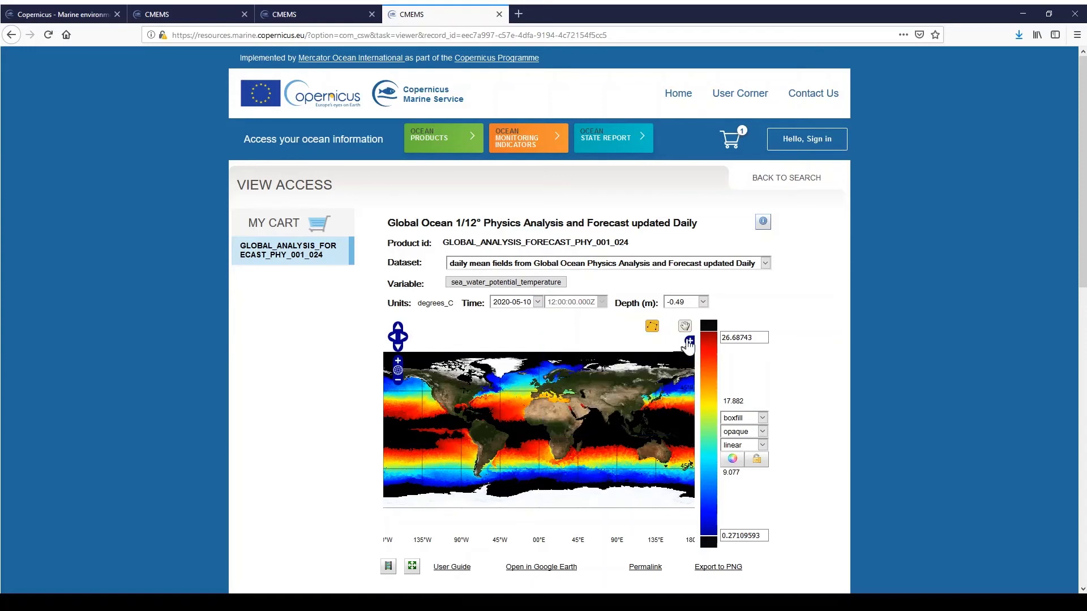
Change the number of colour bands and apply the multicoloured palette with red, yellow, magenta, green, purple and blue.
left_click(713, 362)
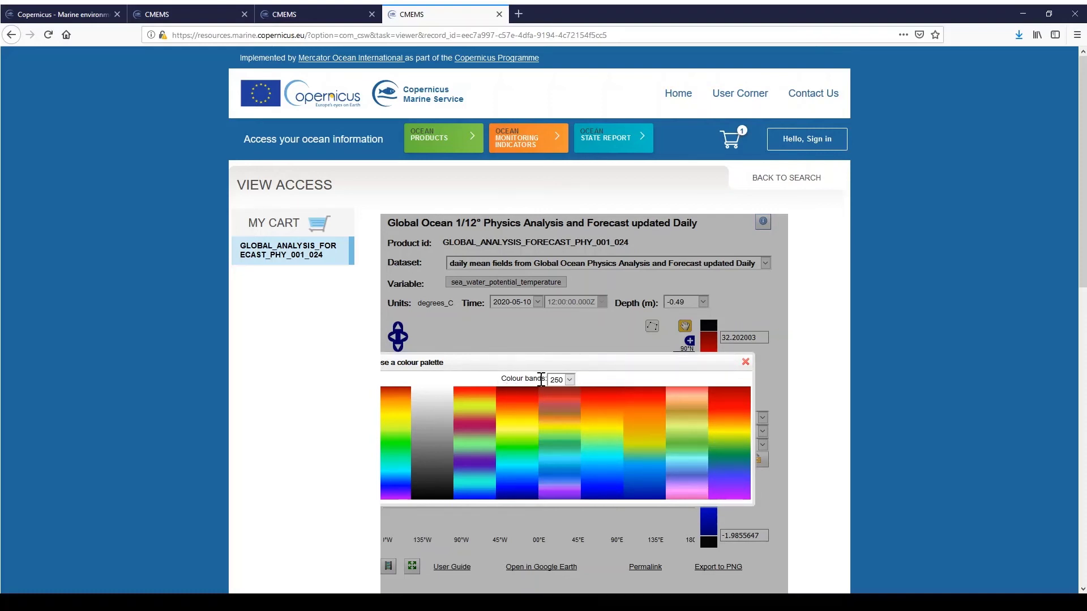
left_click(570, 380)
key("Up")
left_click(477, 467)
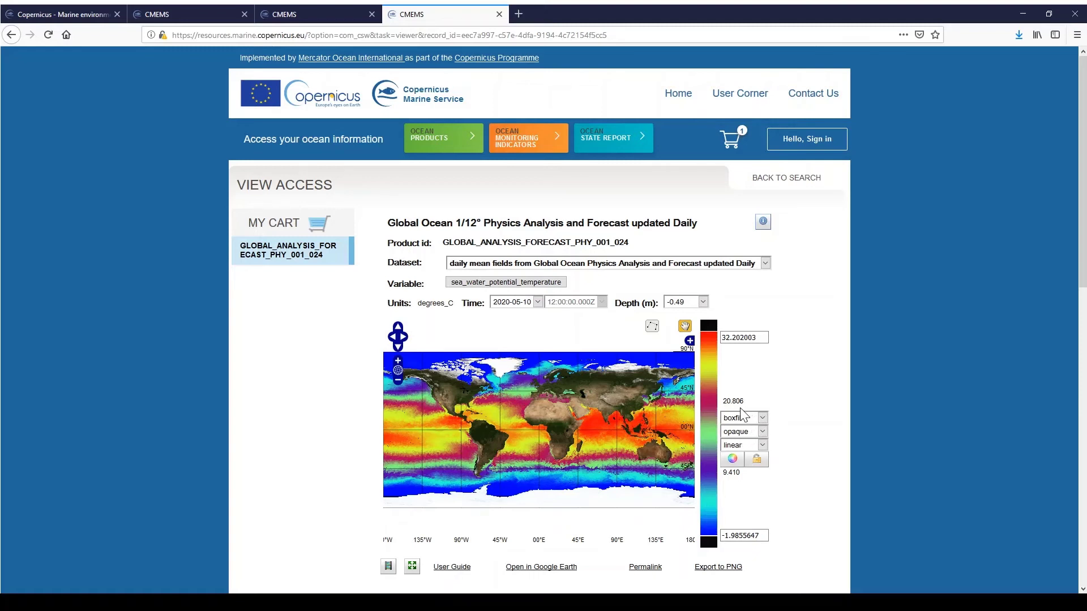
Try 50% opacity for the temperature layer and set it back to opaque.
left_click(761, 434)
key("Down")
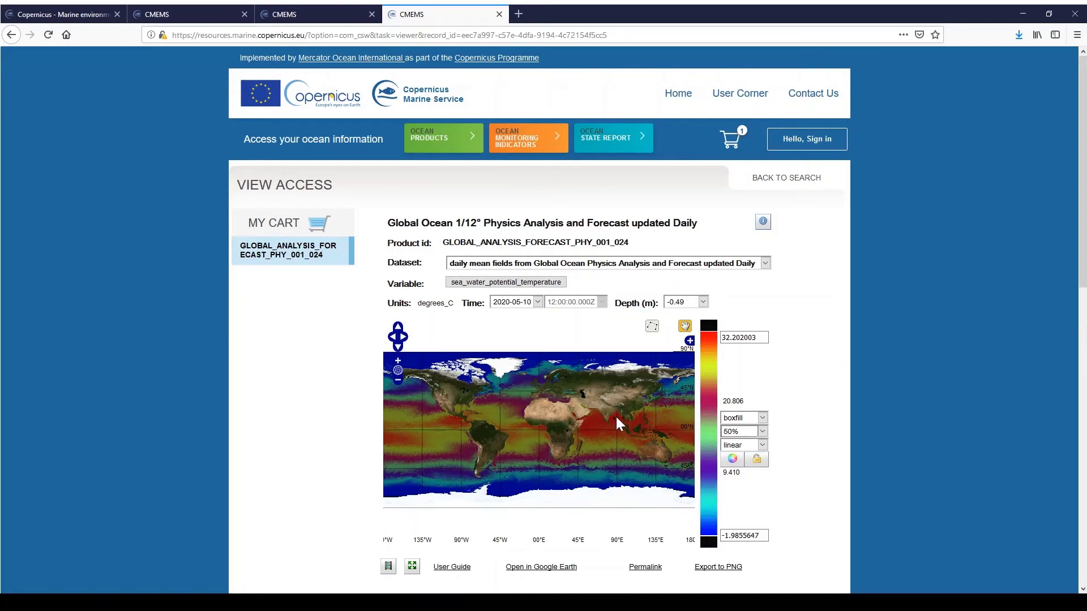
left_click(762, 432)
left_click(741, 482)
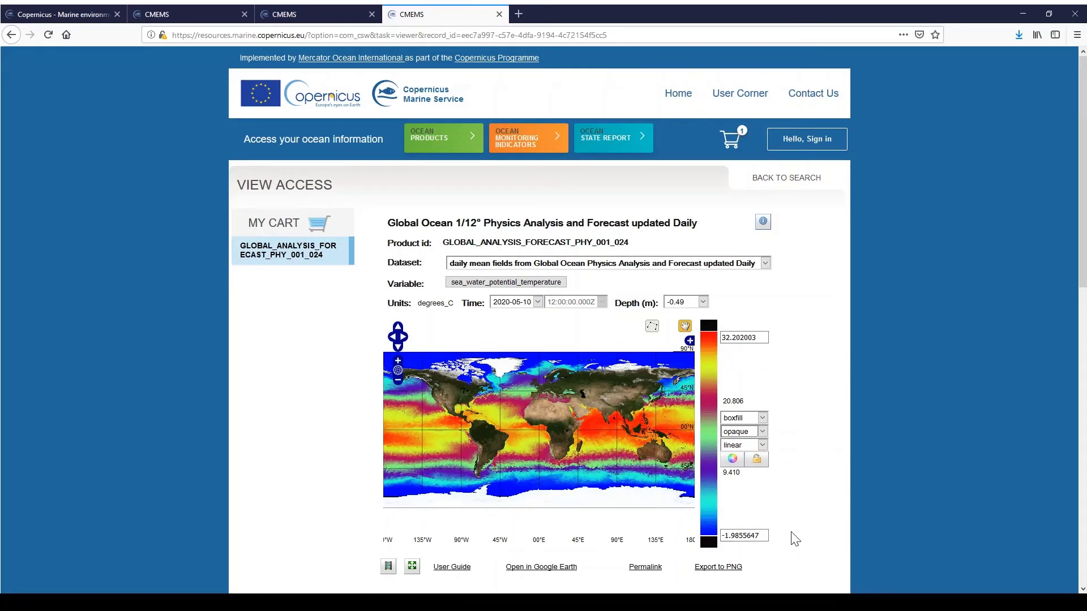
Set the colour scale range to a maximum of 30 and a minimum of 10 degrees.
left_click(764, 339)
left_click_drag(764, 339, 724, 342)
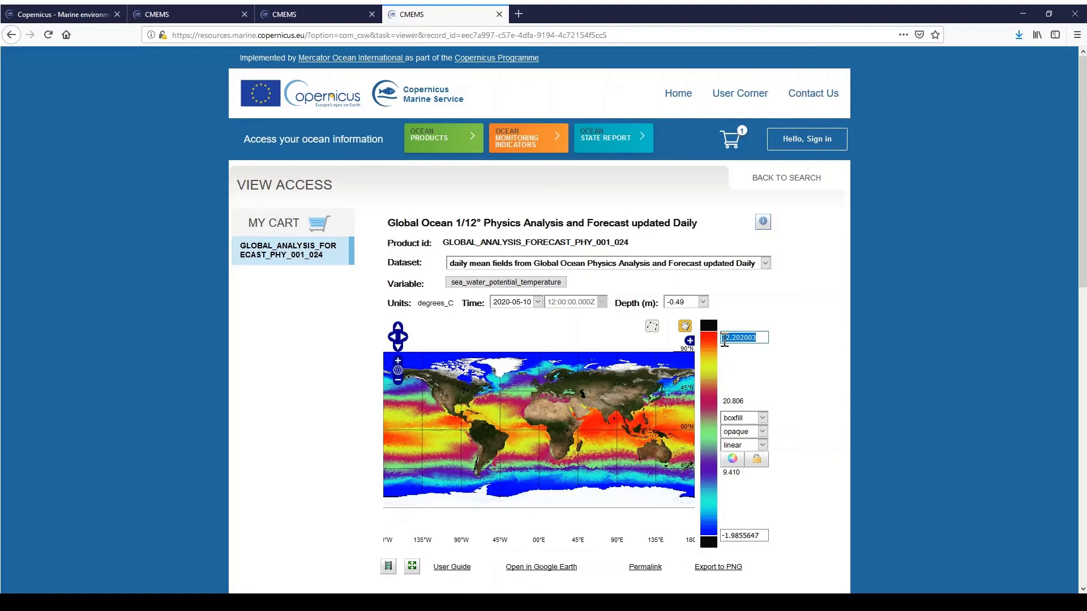
type("30")
left_click_drag(759, 536, 730, 536)
key("ctrl+a")
type("10")
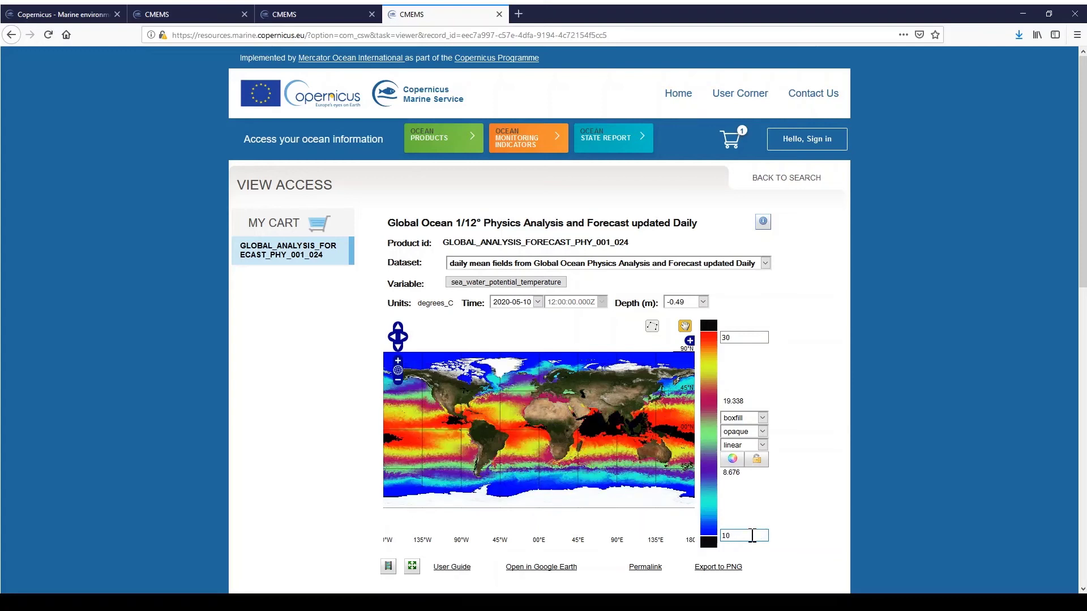
left_click(763, 523)
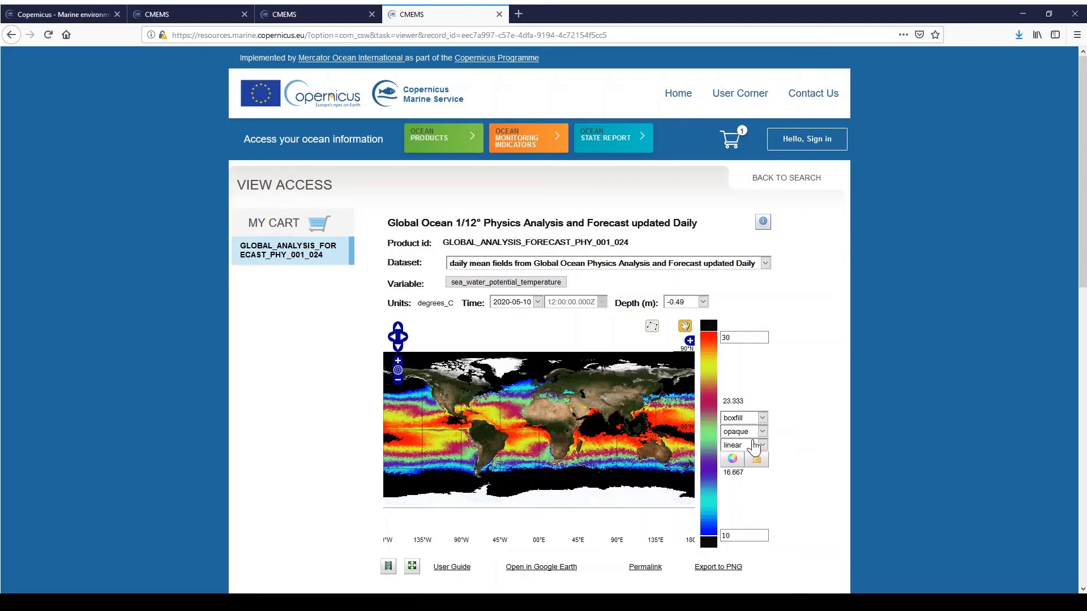
Fit the colour scale back to the data range, and try locking and unlocking it.
left_click(732, 459)
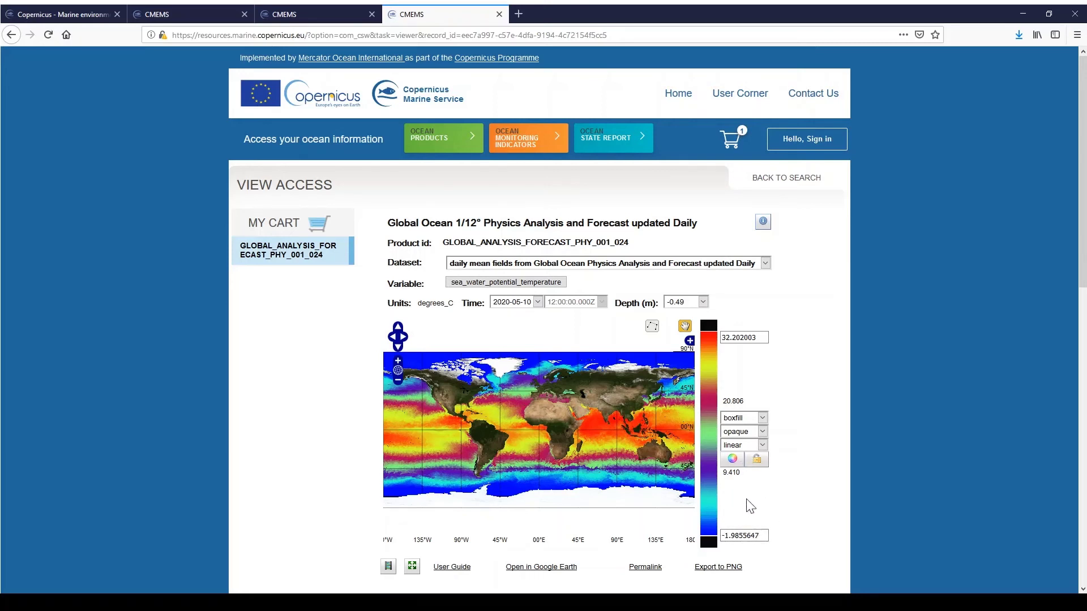
left_click(757, 463)
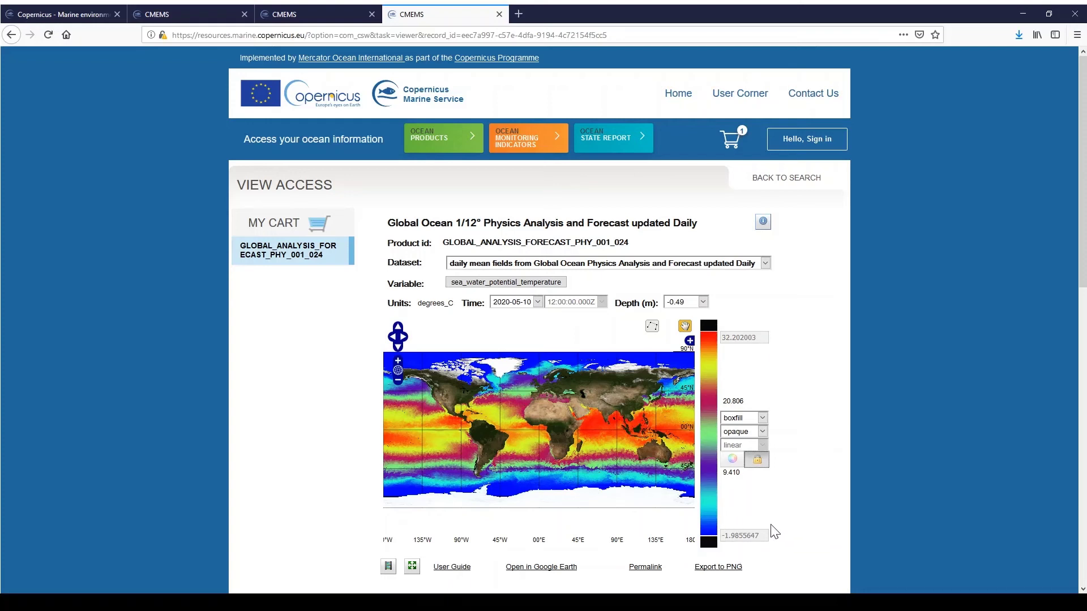
left_click(757, 459)
left_click(756, 463)
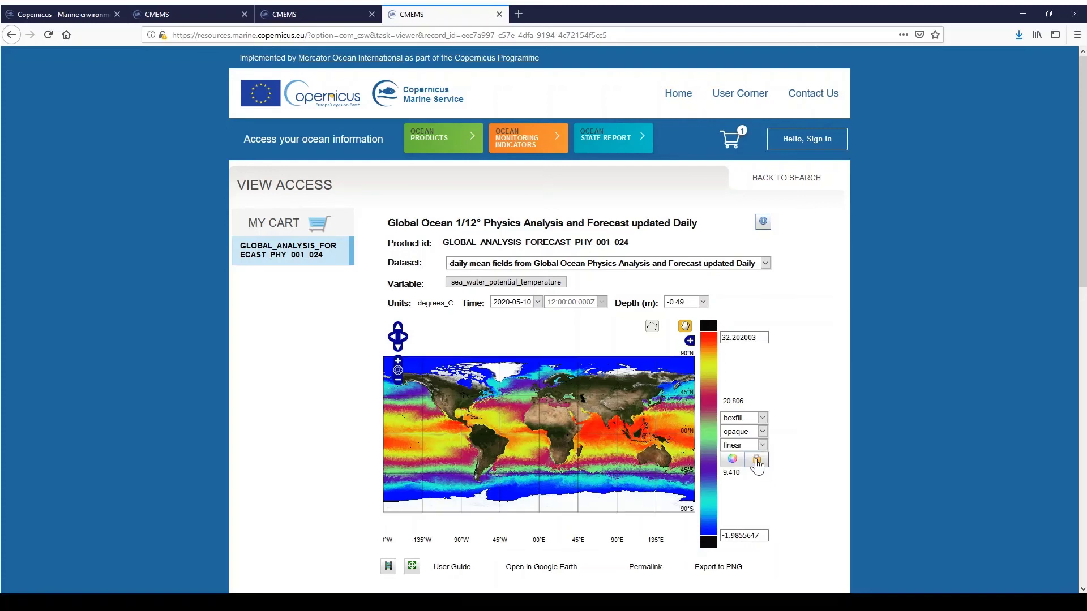
Animate the North Atlantic temperature from 2020-05-10 to 2020-05-15 with full granularity (6 frames) at 10 fps, and stop the animation.
scroll(775, 477, "down", 2)
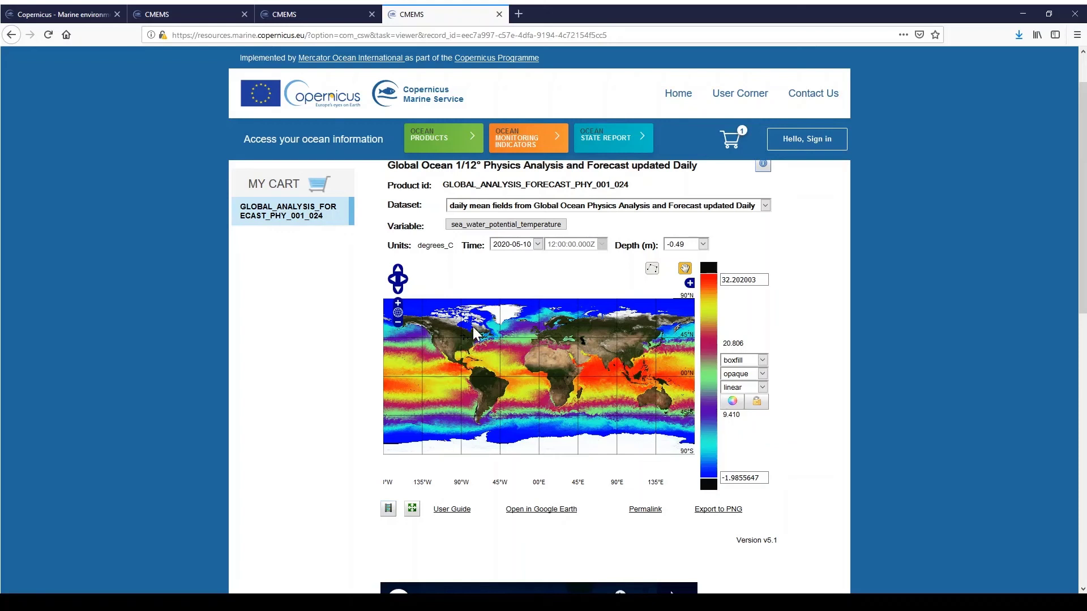
left_click_drag(476, 325, 540, 367)
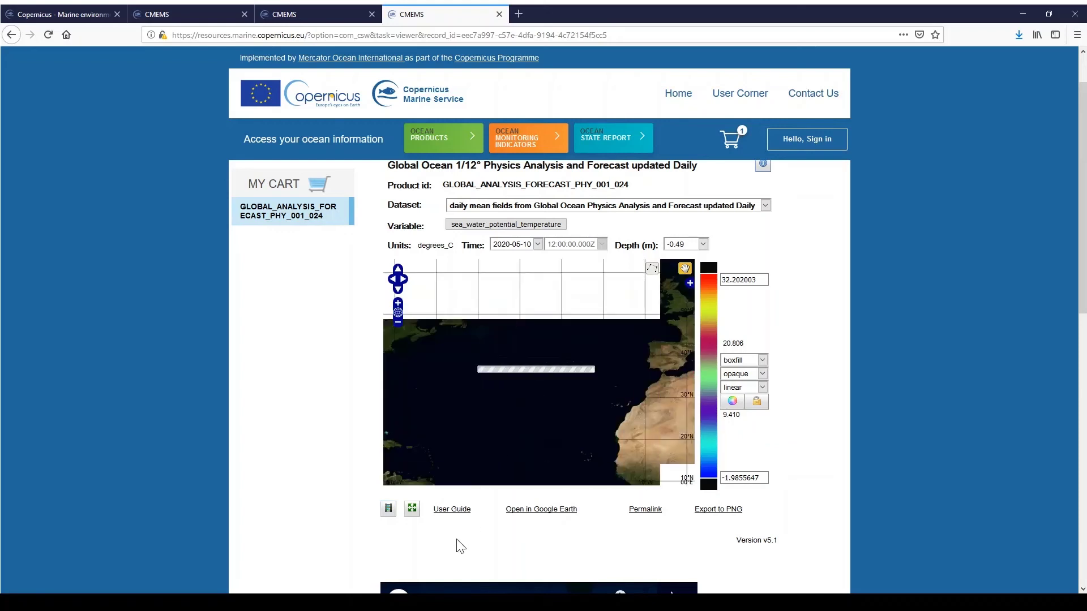
left_click(389, 510)
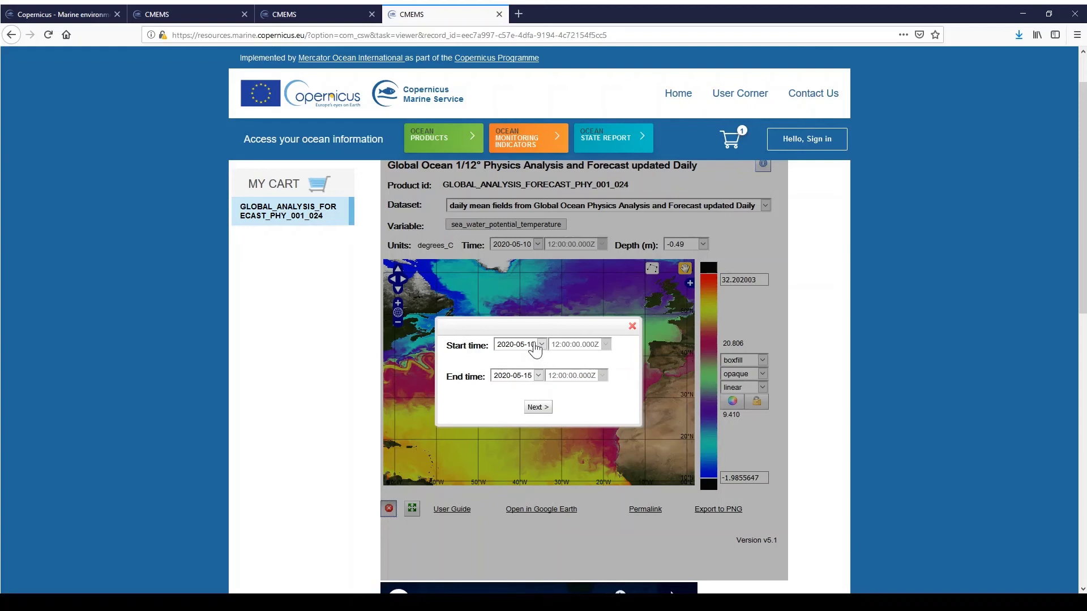
left_click(537, 408)
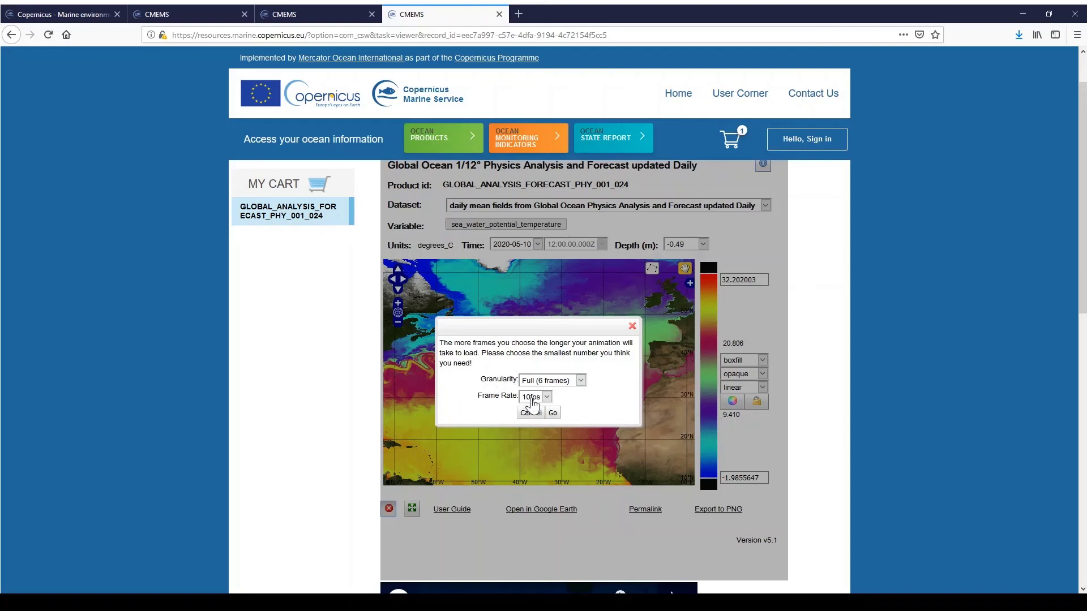
left_click(553, 414)
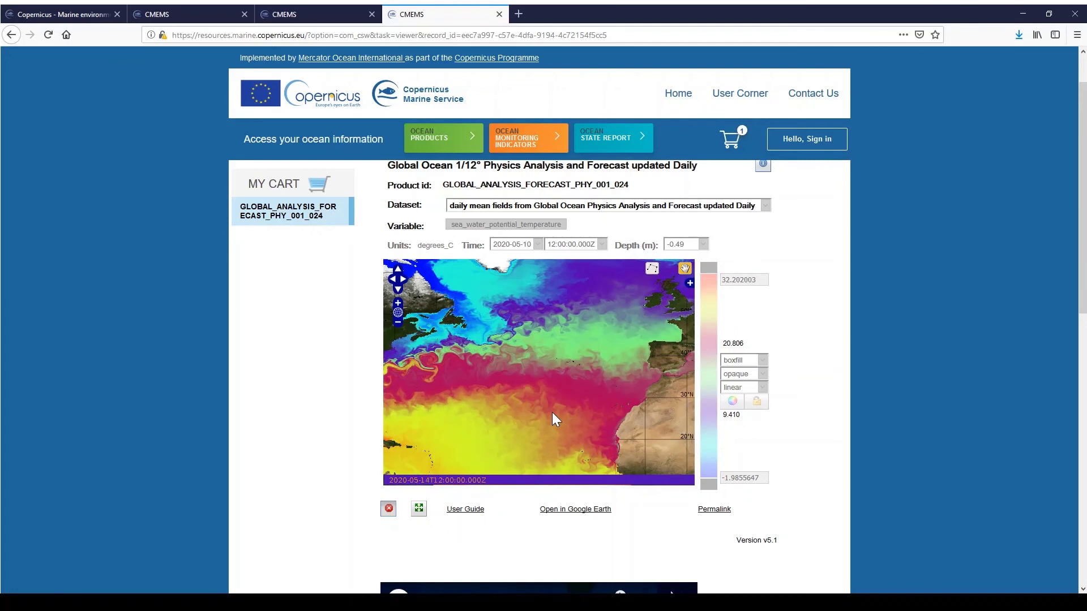
left_click(389, 509)
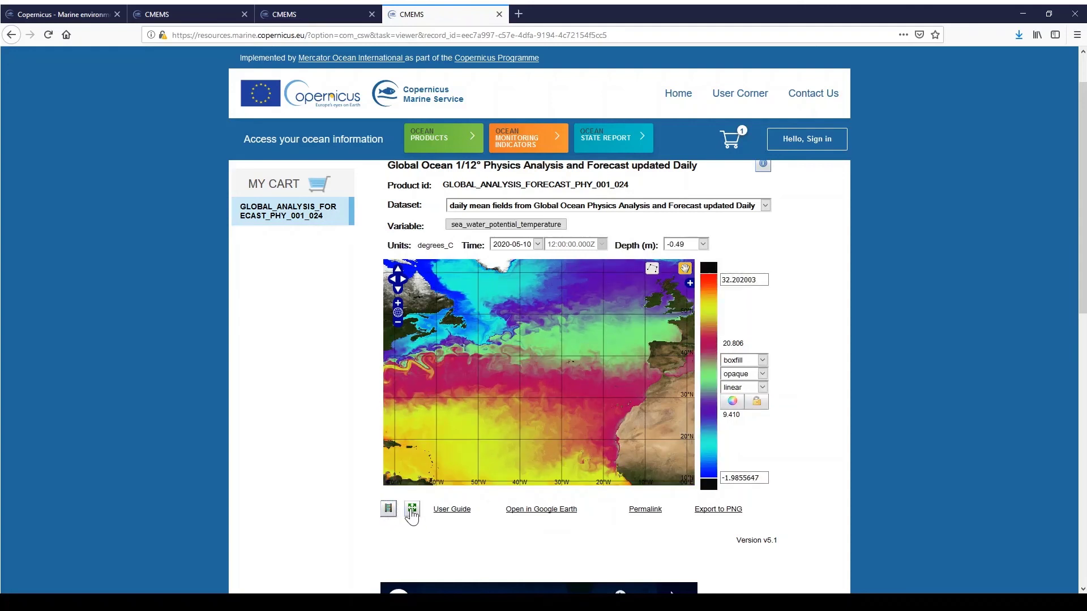
Fit the map to the full global extent and export it to PNG.
left_click(412, 509)
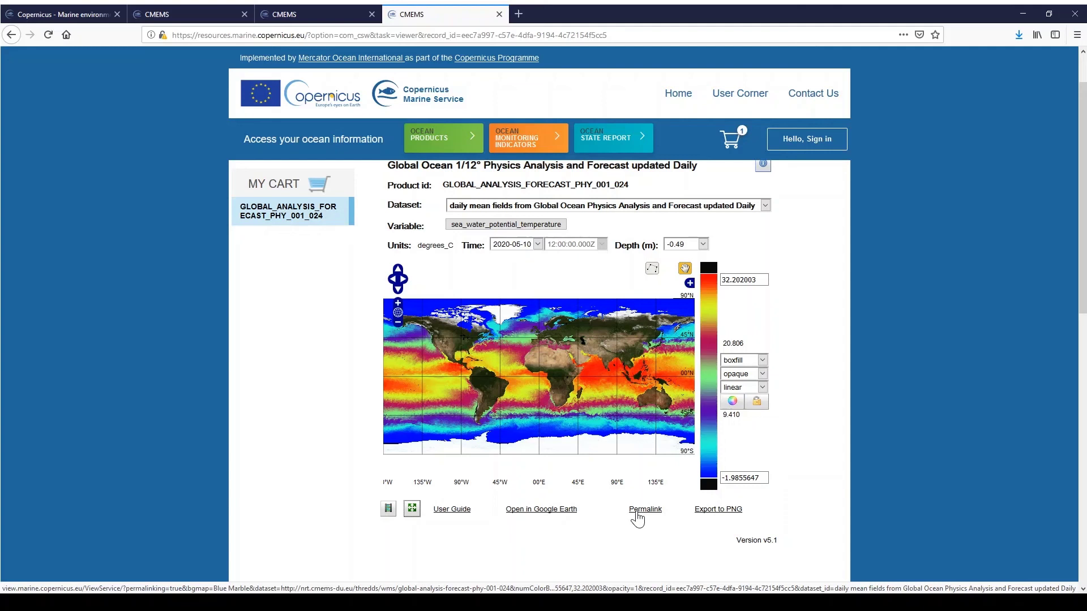
left_click(712, 510)
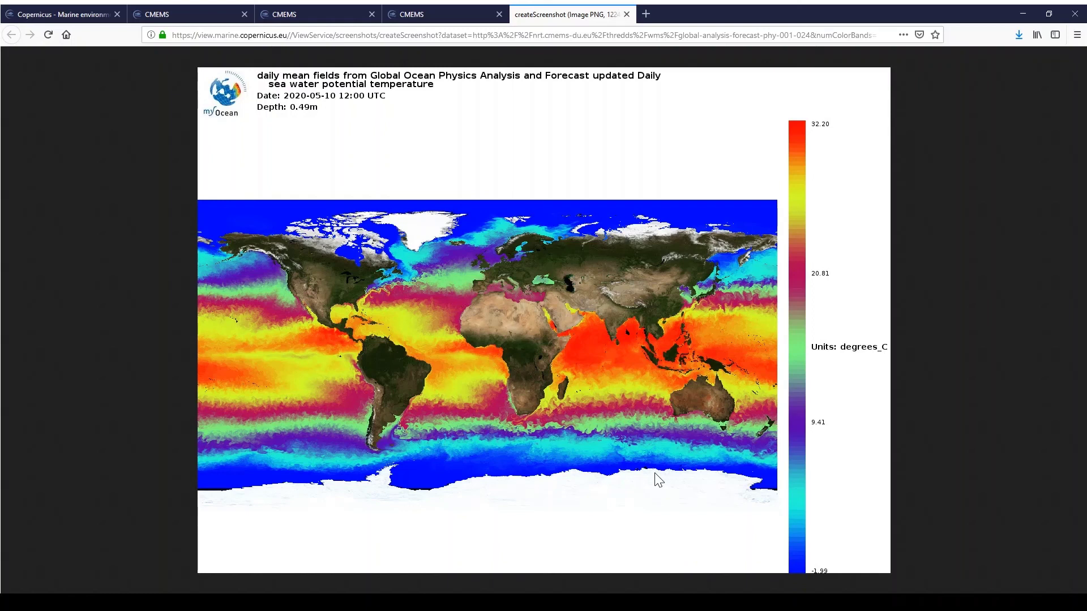
Return to the map viewer and show the User Corner help resources.
left_click(459, 15)
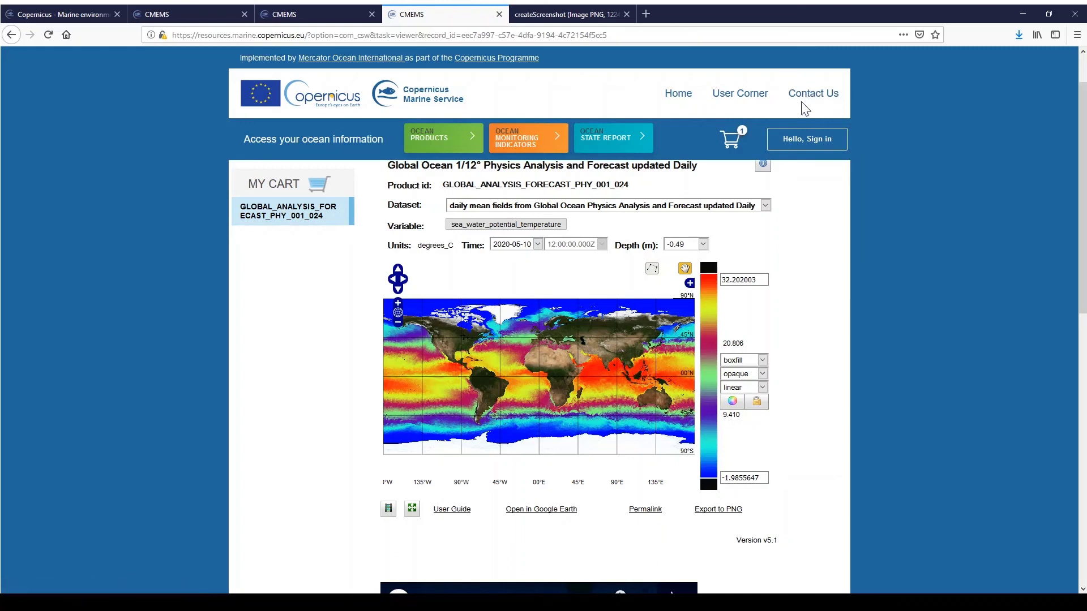
mouse_move(755, 94)
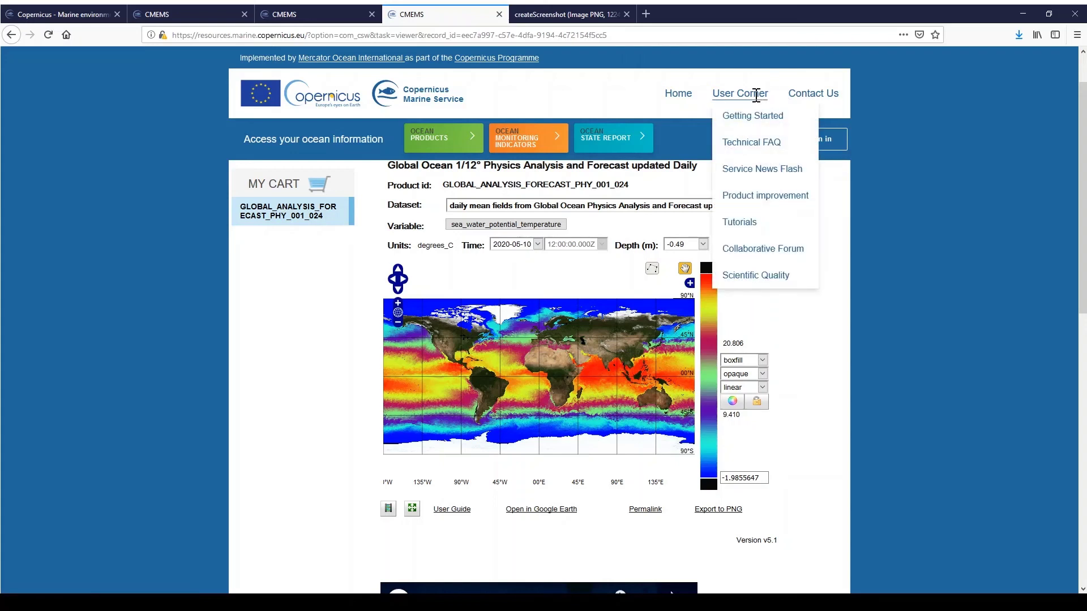